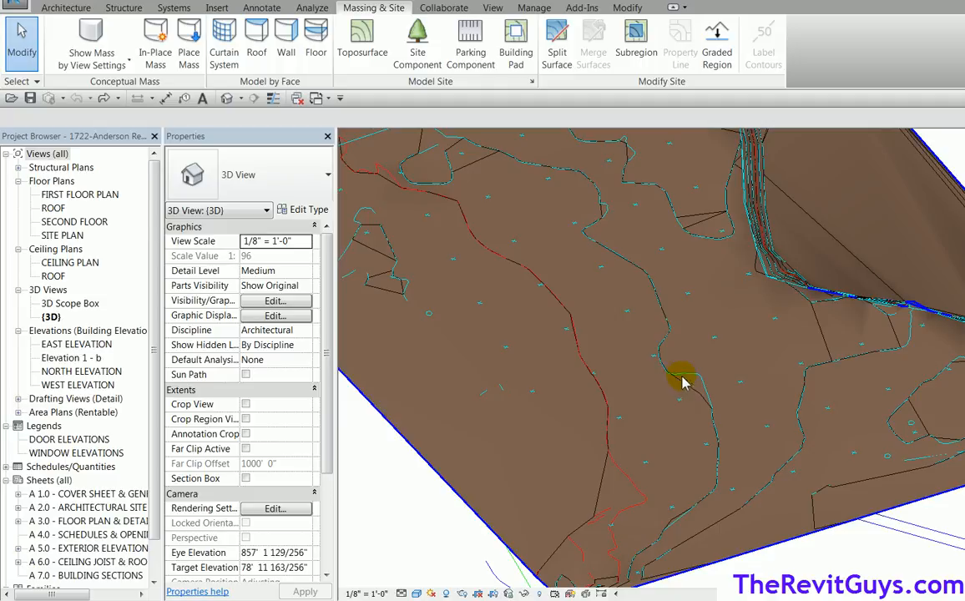
- Compare the toposurface contour with the imported topo DWG's contour line where the two diverge
scroll(690, 404, "down", 1)
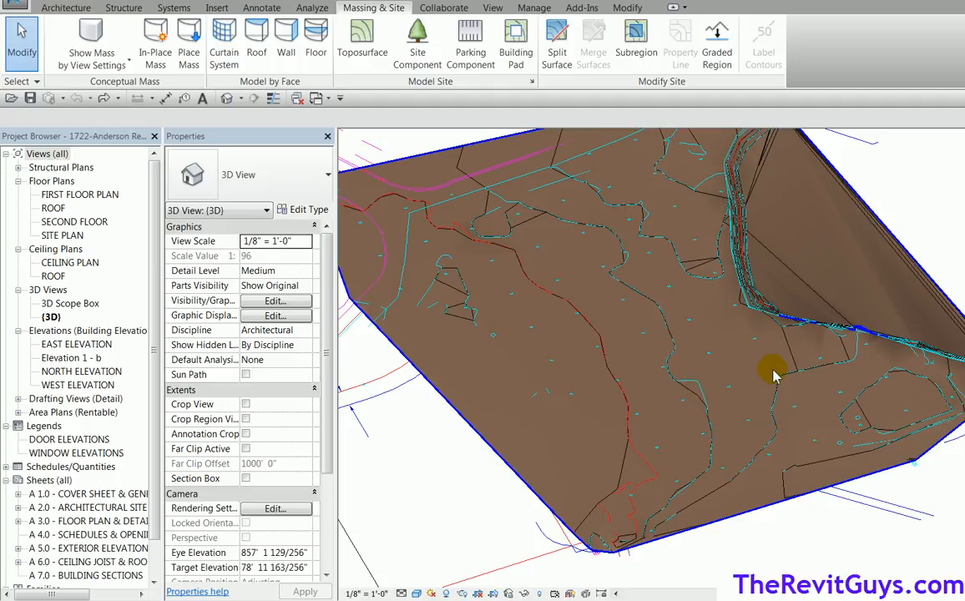
scroll(698, 393, "up", 2)
scroll(716, 426, "up", 3)
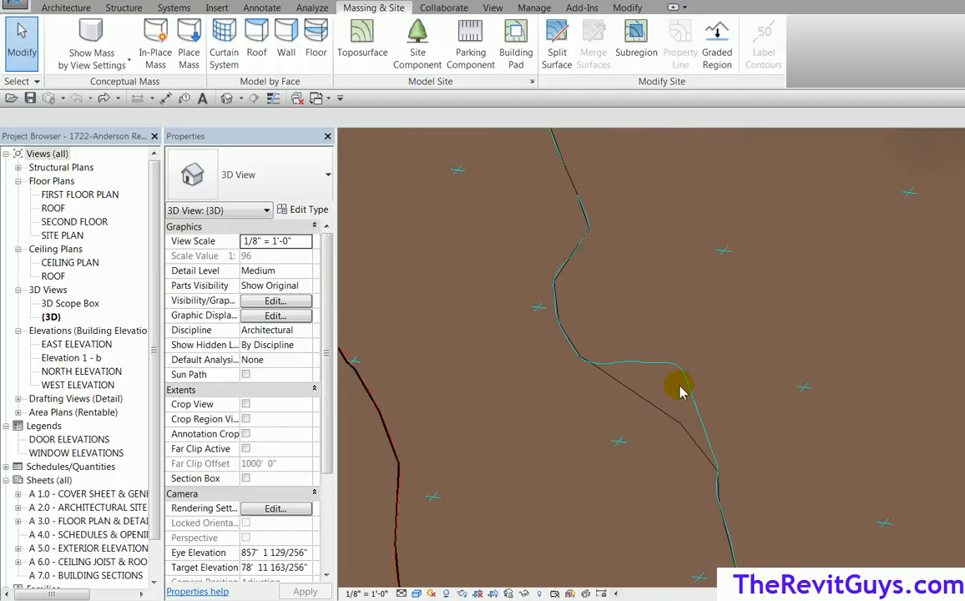
left_click(690, 387)
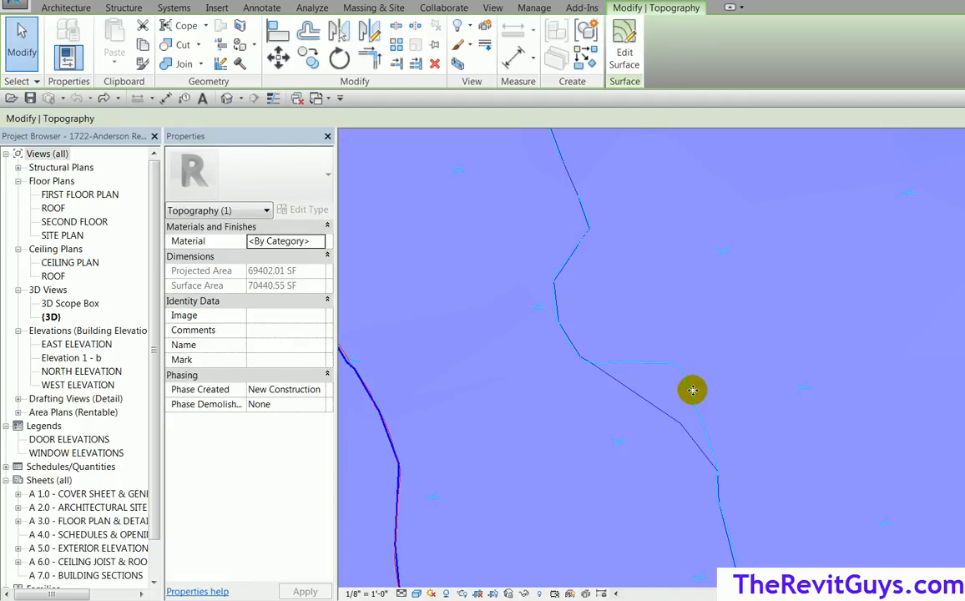
key("Escape")
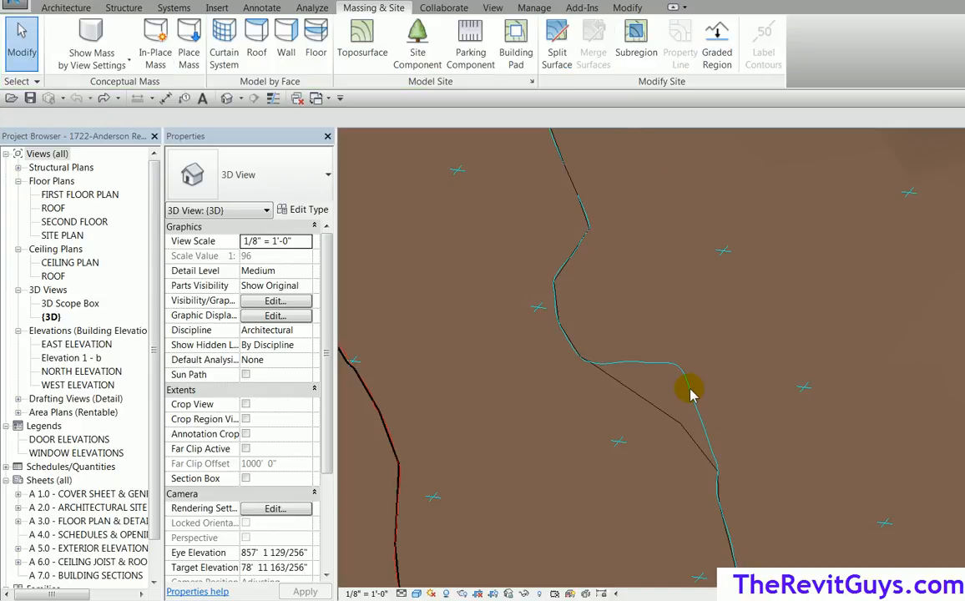
left_click(689, 390)
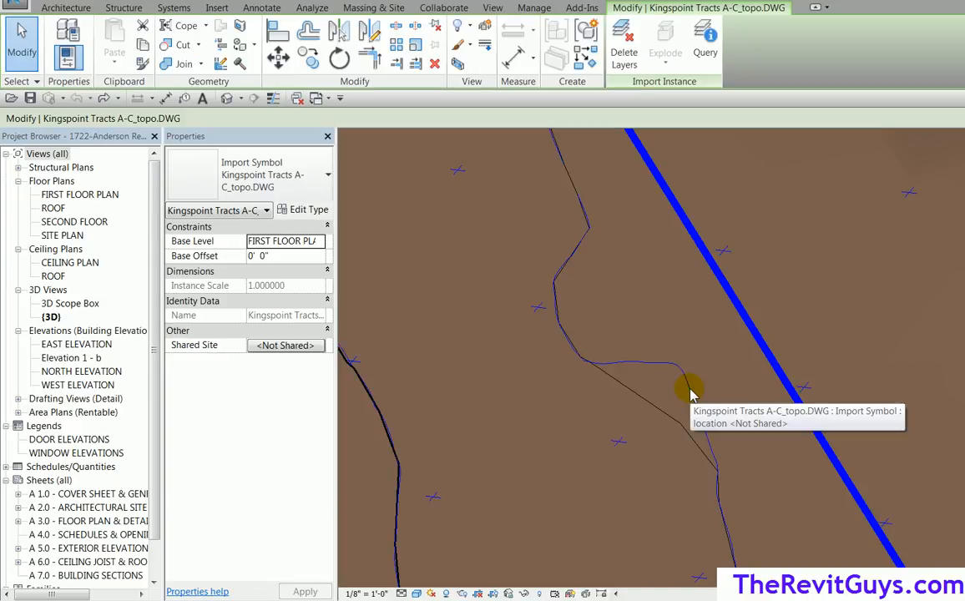
middle_click_drag(611, 387, 660, 341)
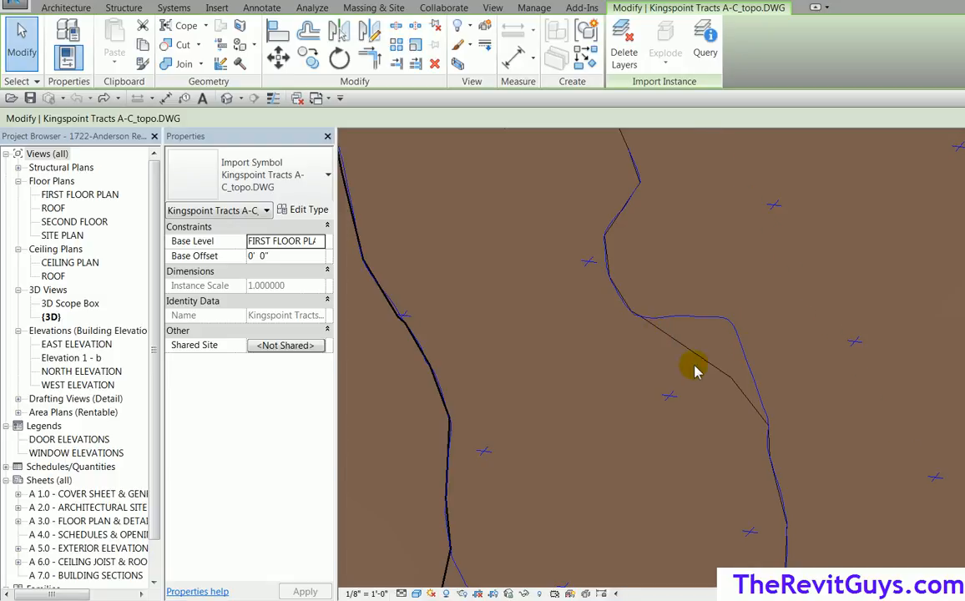
key("Escape")
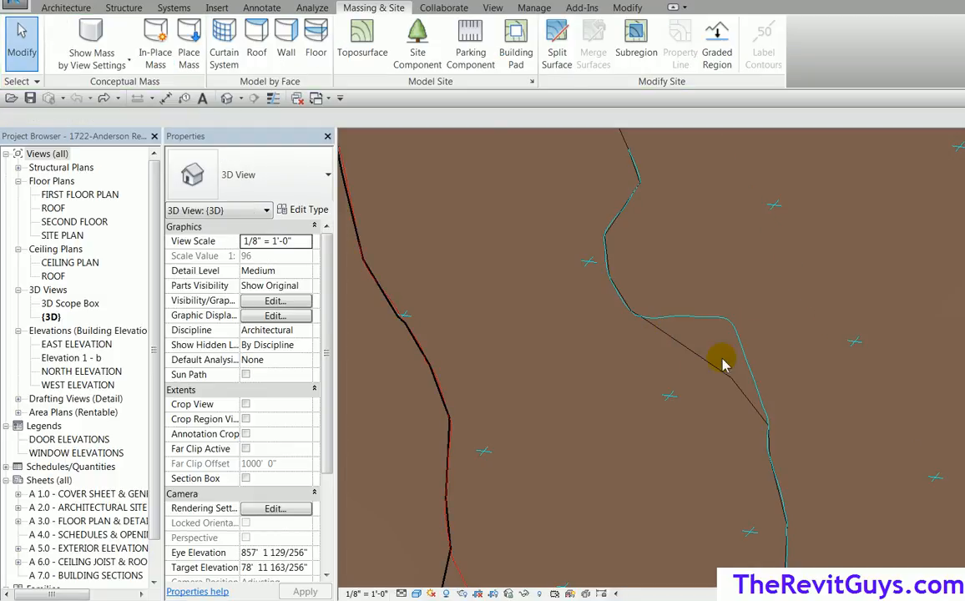
- Open the toposurface for editing and check the elevations of the interior points at both ends of the diverging contour
left_click(713, 372)
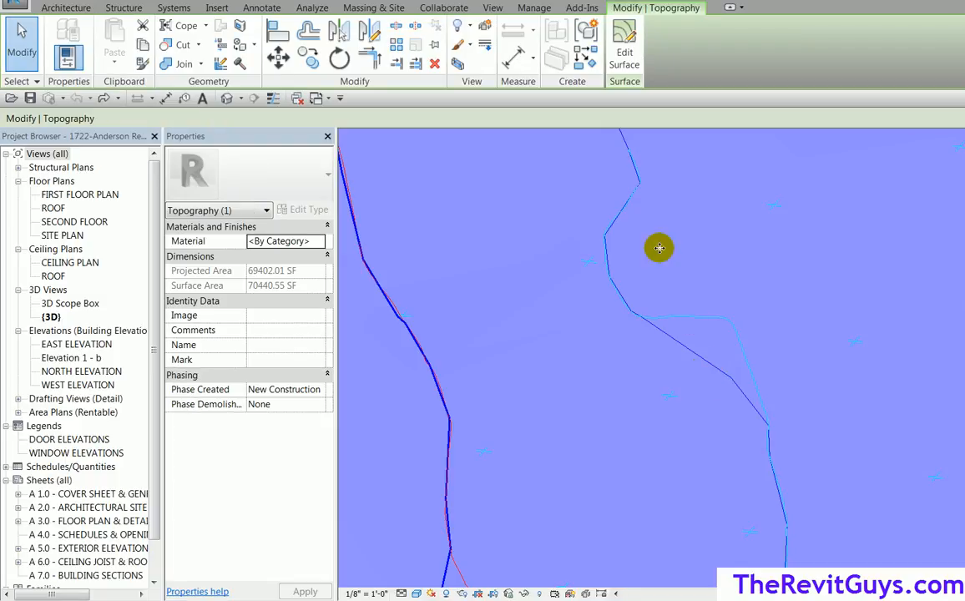
left_click(624, 54)
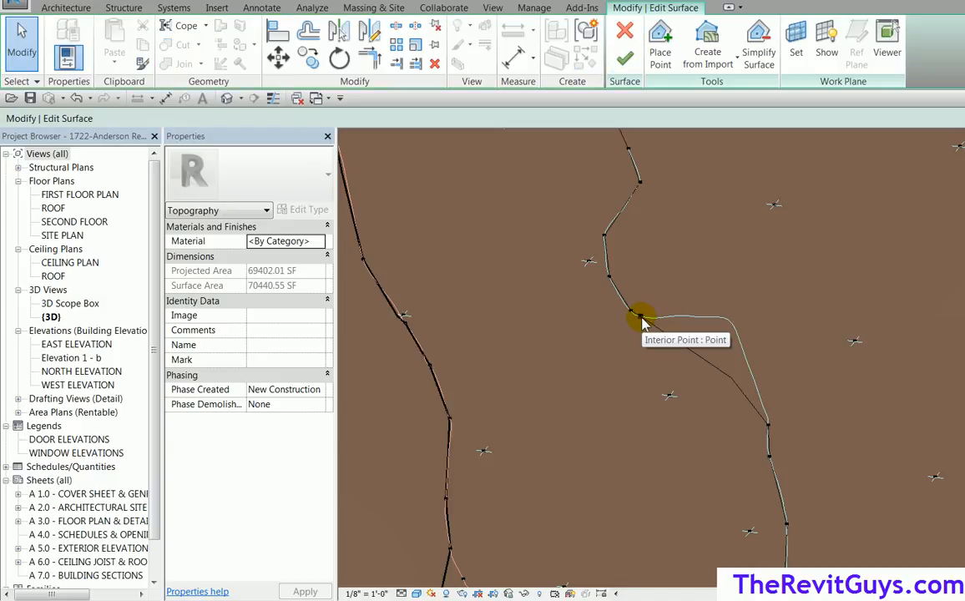
left_click(640, 317)
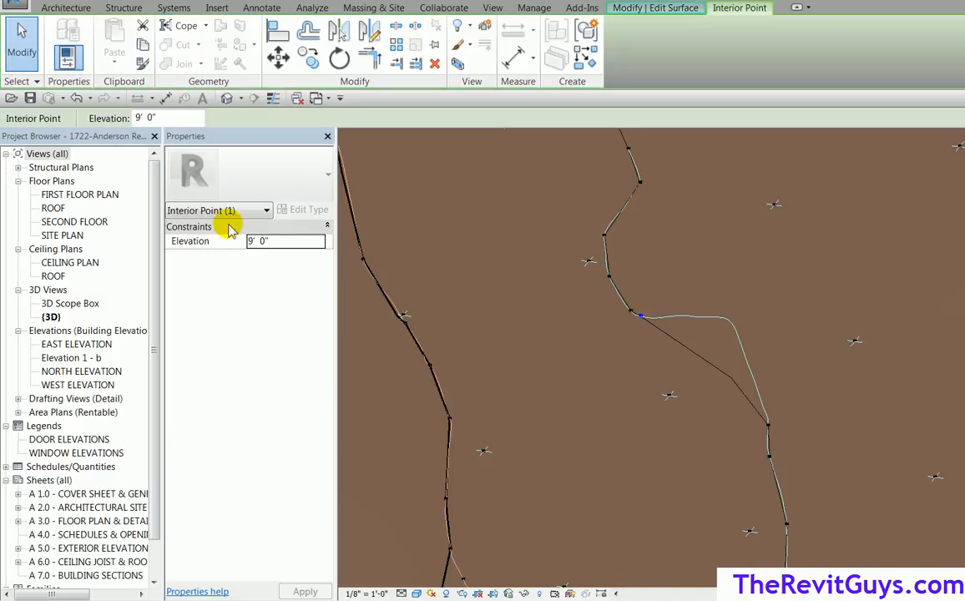
left_click(769, 426)
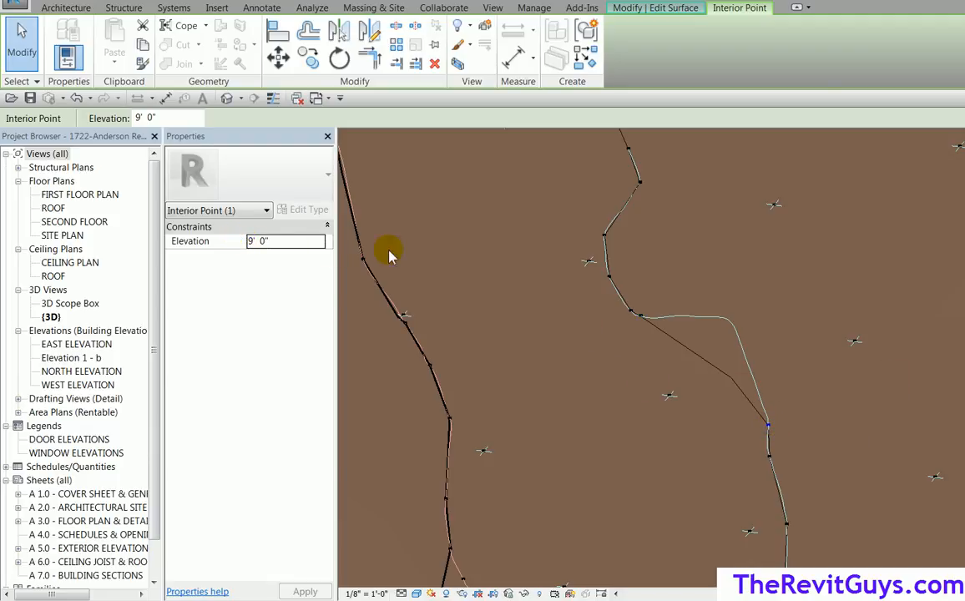
- Check the elevations of the interior points around and inside the flat area beside the steep bank
scroll(801, 347, "down", 1)
middle_click_drag(804, 351, 491, 442)
left_click(719, 222)
left_click(776, 380)
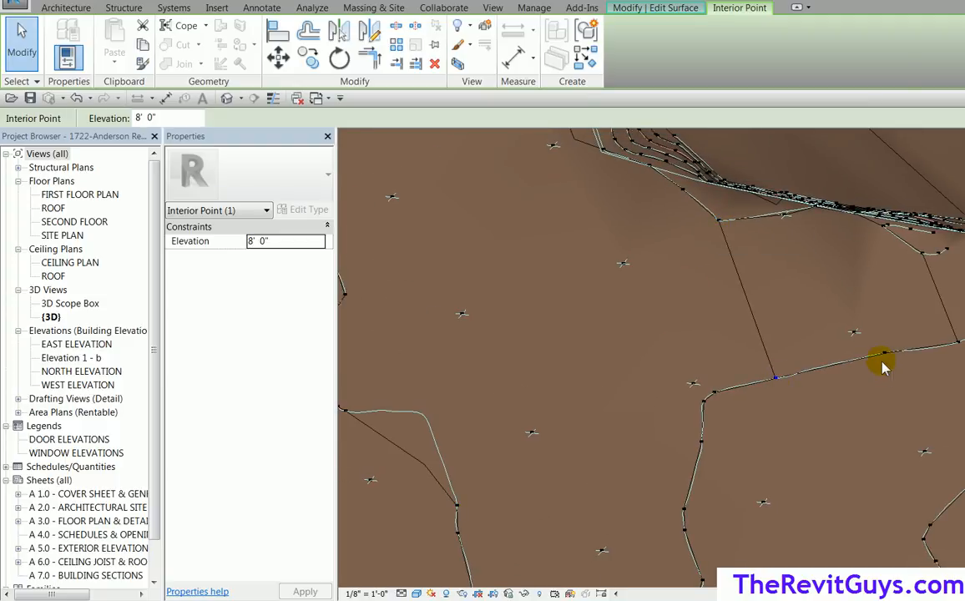
left_click(885, 354)
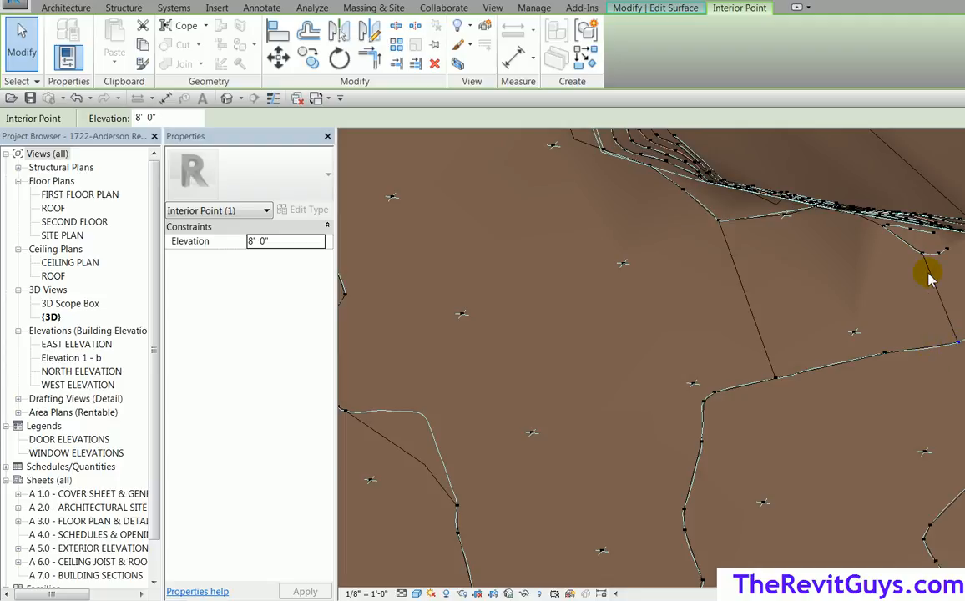
left_click(882, 225)
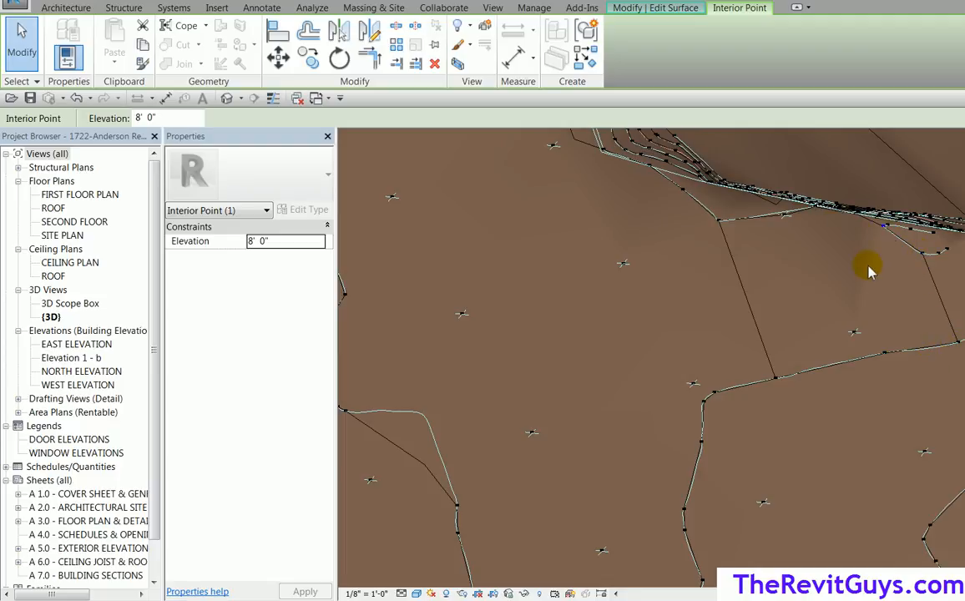
left_click(854, 334)
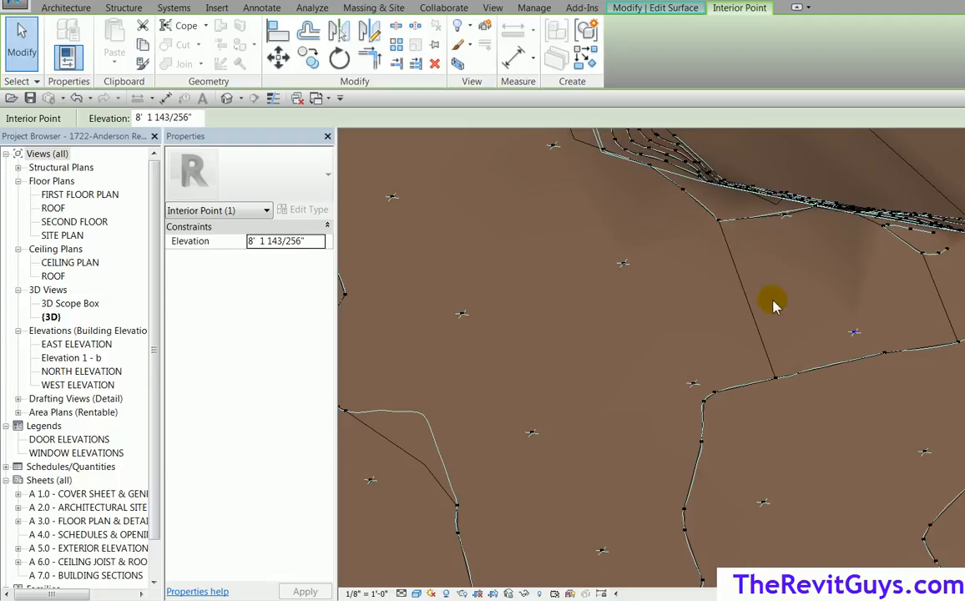
left_click(807, 302)
- Finish editing the surface and delete the whole toposurface from the 3D view
scroll(808, 298, "down", 5)
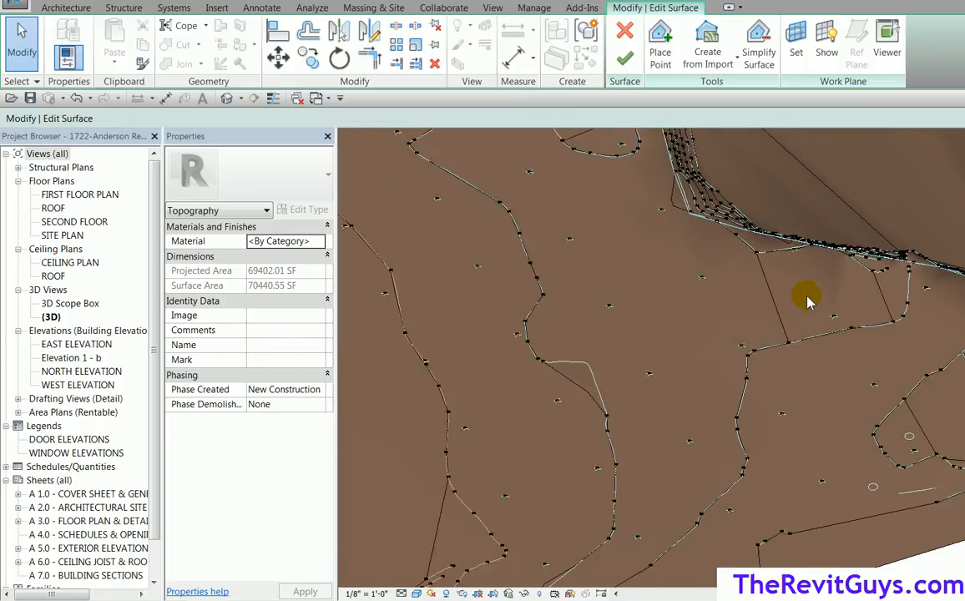
middle_click_drag(804, 298, 862, 368, "shift")
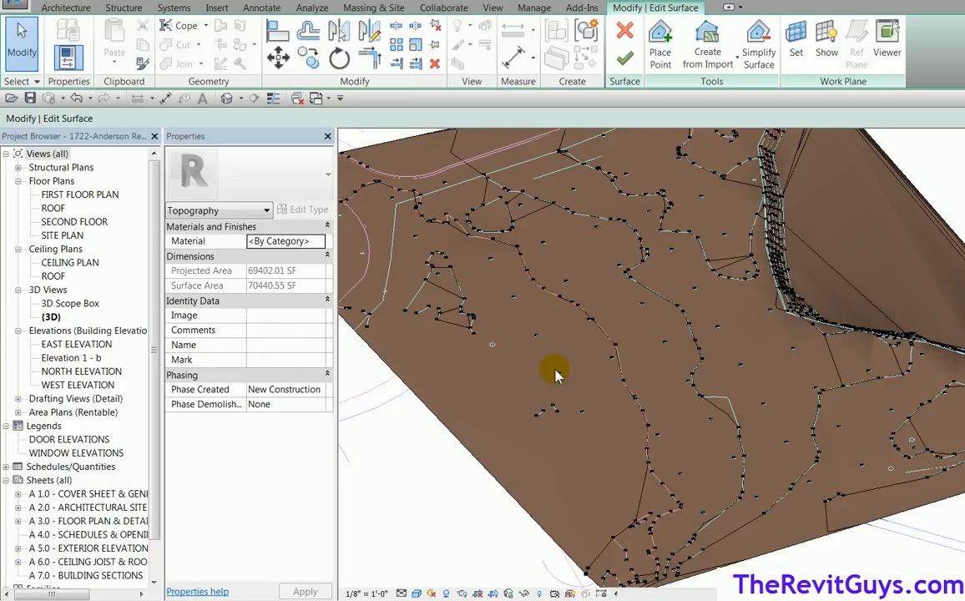
left_click(624, 52)
scroll(573, 409, "down", 6)
middle_click_drag(650, 461, 702, 501, "shift")
scroll(649, 461, "up", 5)
scroll(650, 461, "down", 5)
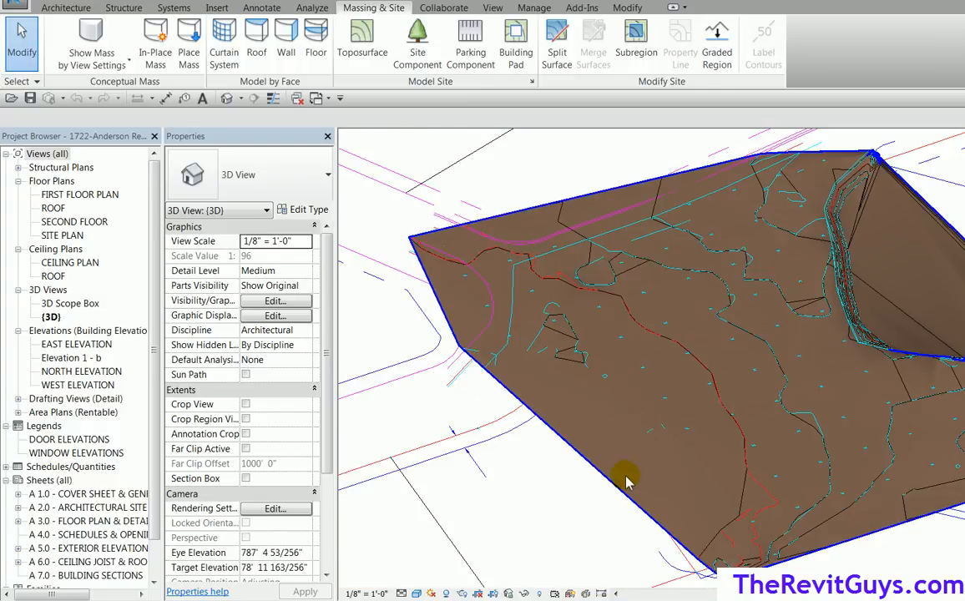
left_click(611, 484)
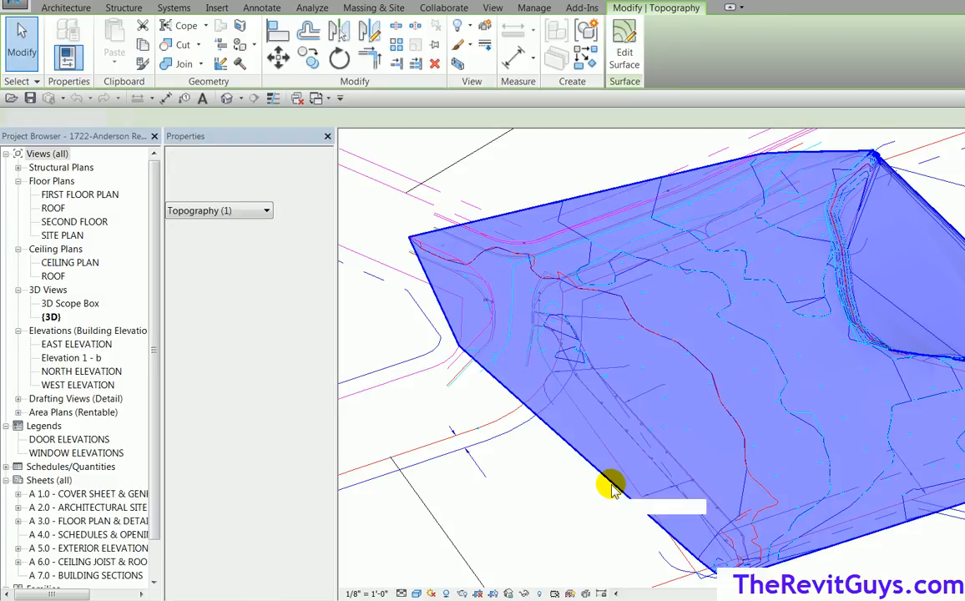
key("Escape")
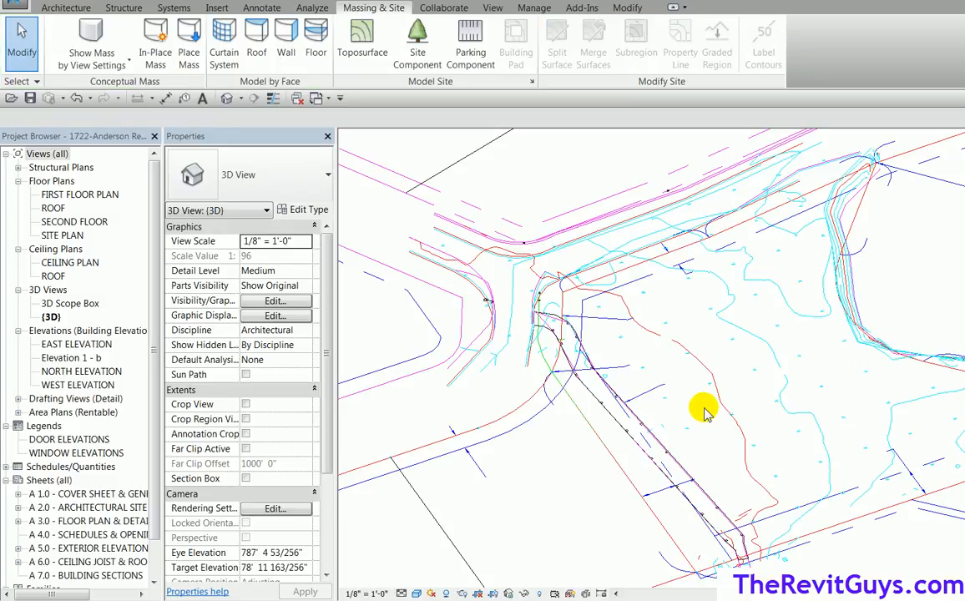
- Query the cyan contour line in the imported Kingspoint Tracts A-C_topo.DWG to identify its layer
left_click(737, 324)
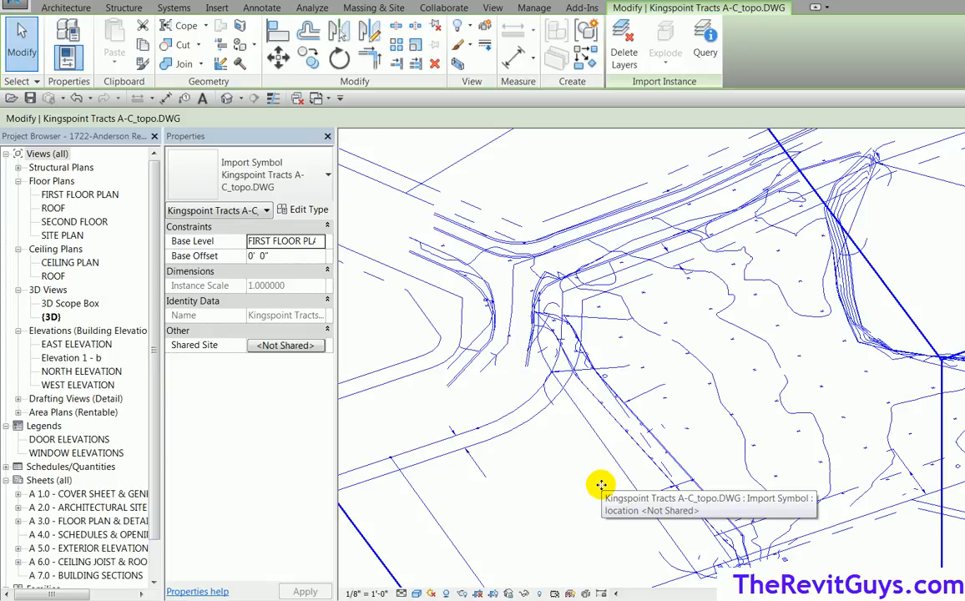
key("Escape")
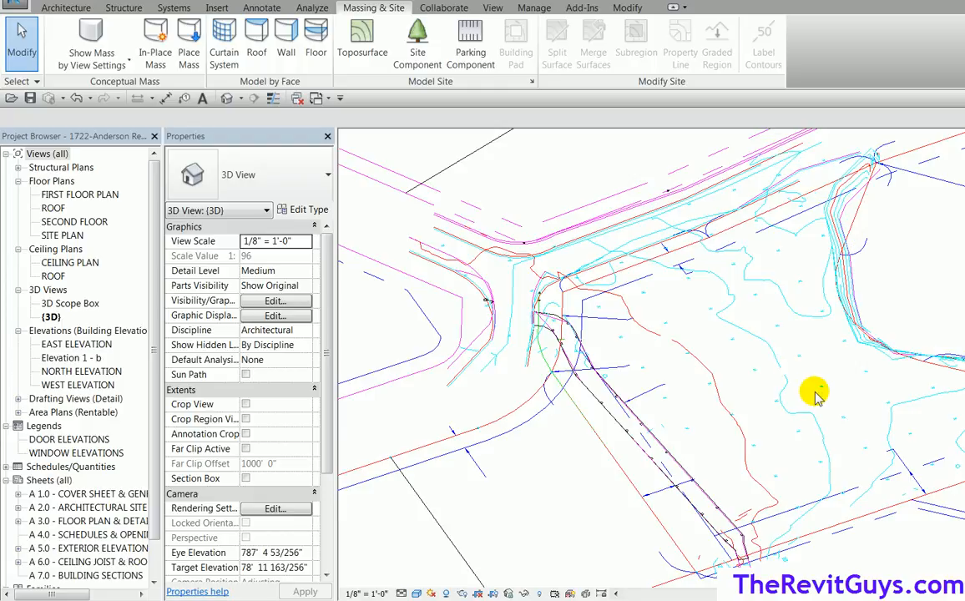
scroll(757, 359, "up", 2)
left_click(772, 338)
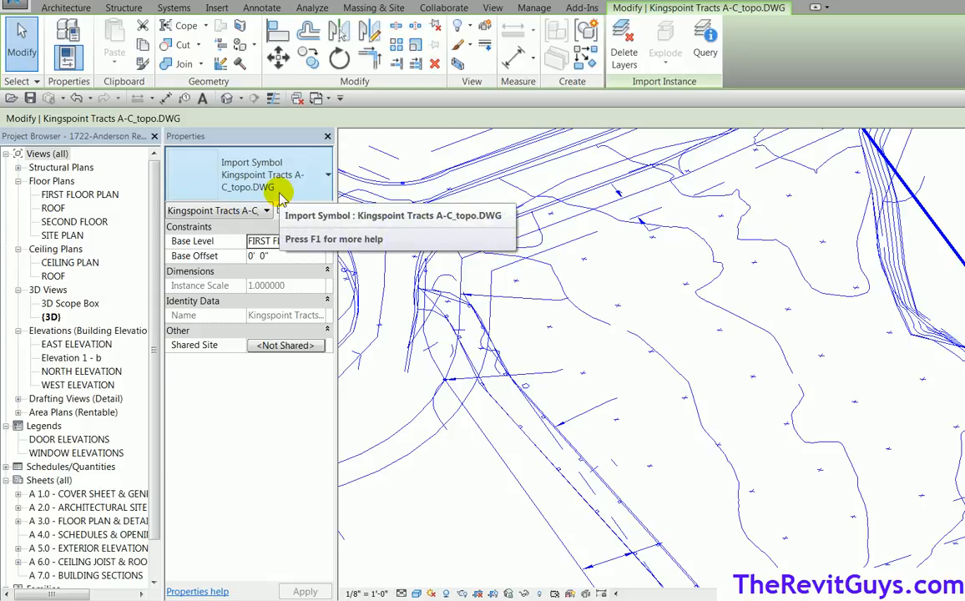
left_click(705, 35)
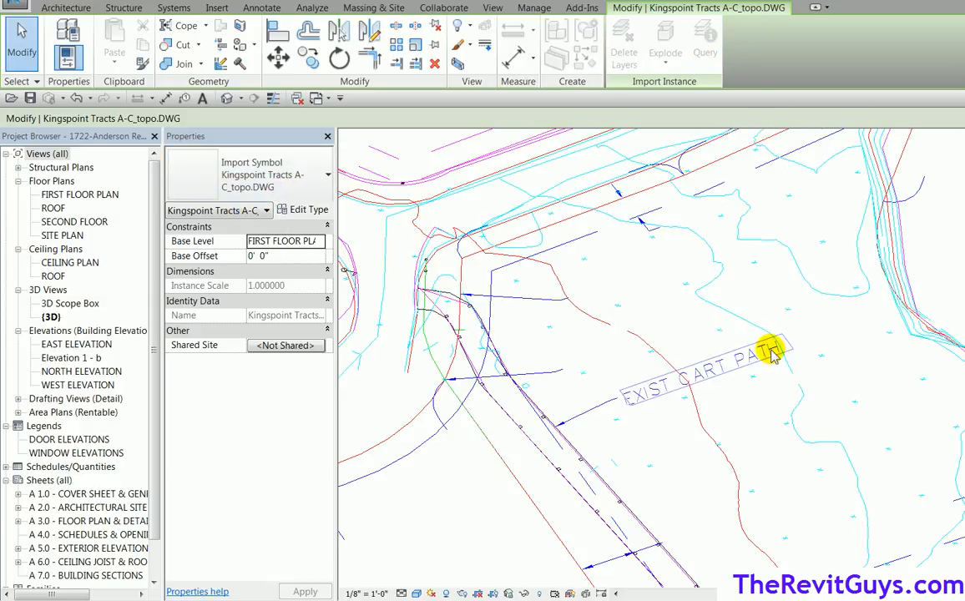
scroll(752, 319, "up", 2)
left_click(754, 327)
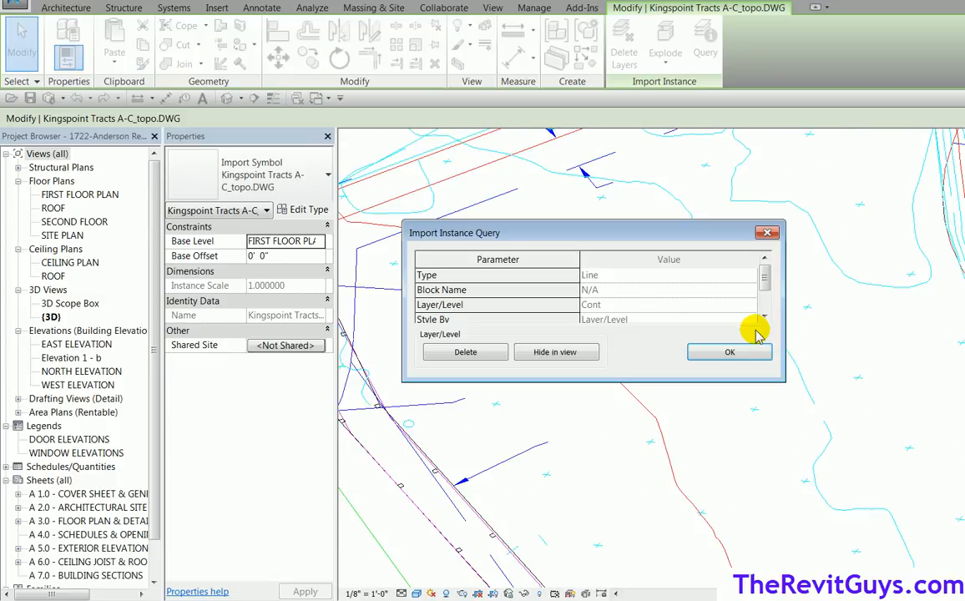
mouse_move(766, 278)
left_mouse_down()
mouse_move(766, 287)
mouse_move(765, 276)
left_mouse_up()
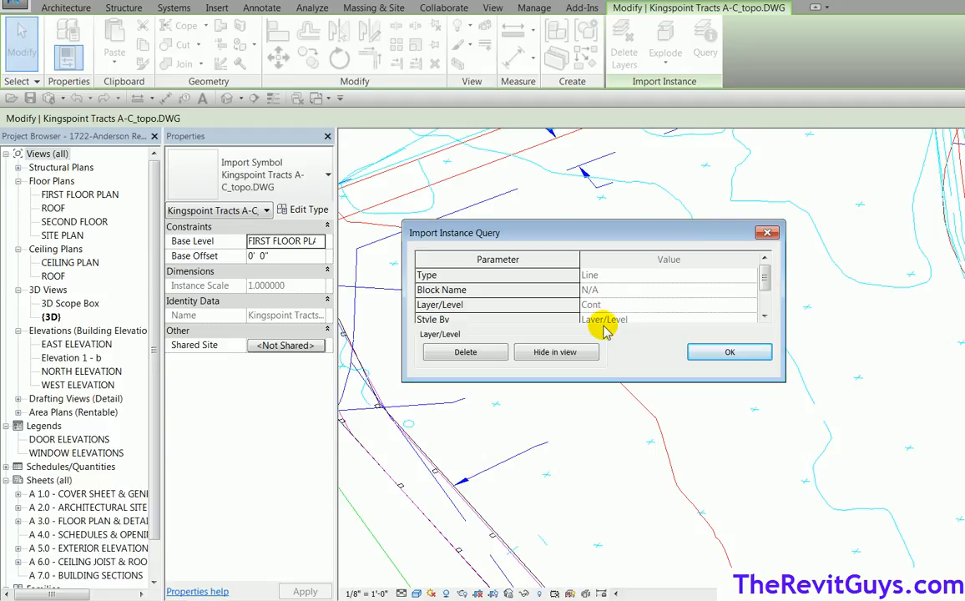
left_click(726, 352)
key("Escape")
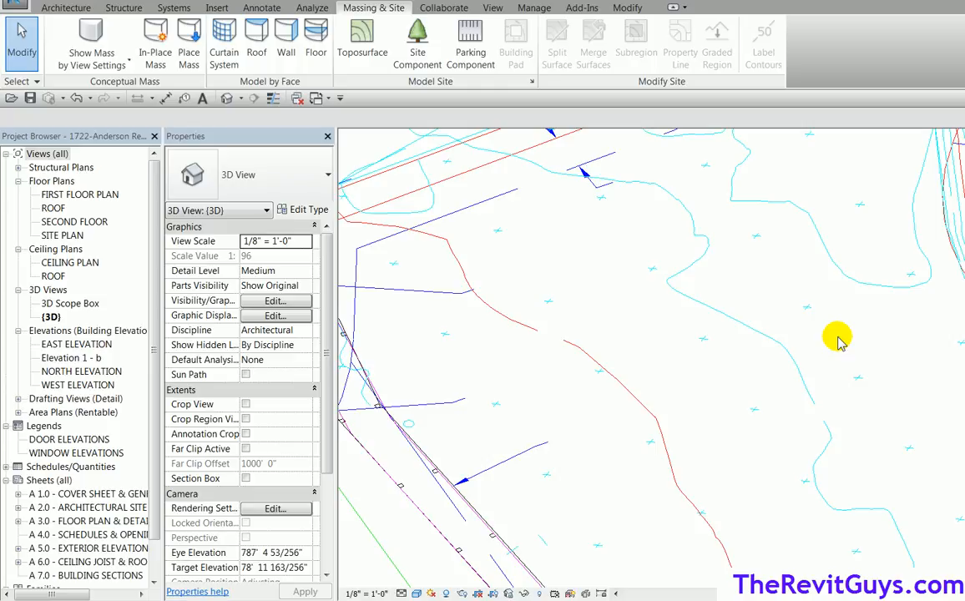
- Query the same imported contour line again at another spot and review its layer information
left_click(745, 324)
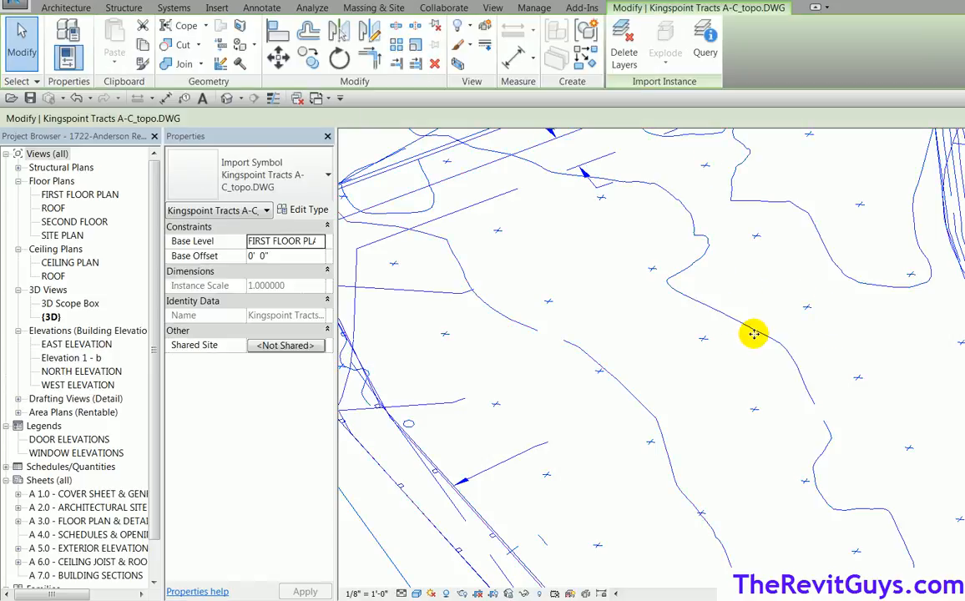
left_click(706, 60)
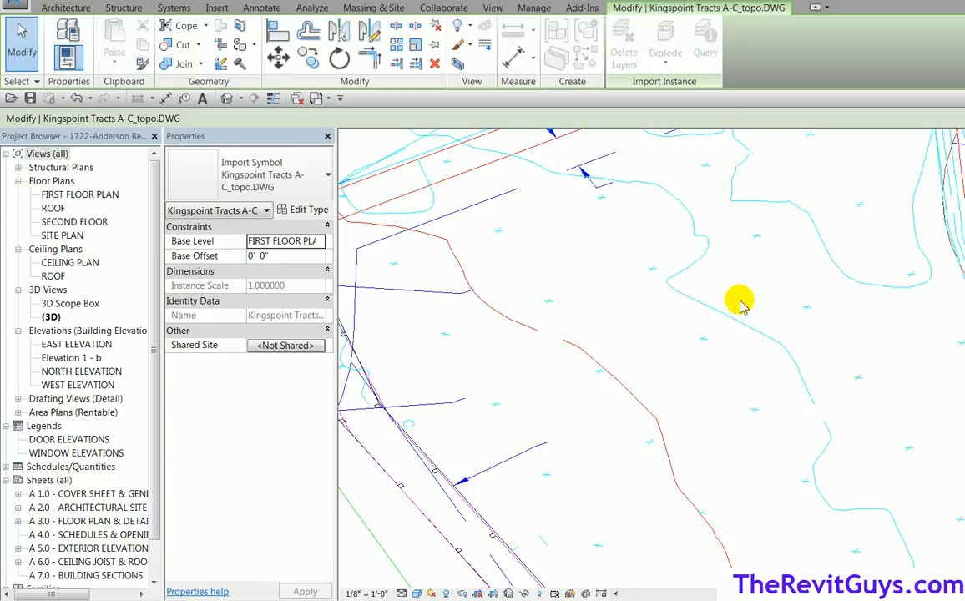
left_click(806, 365)
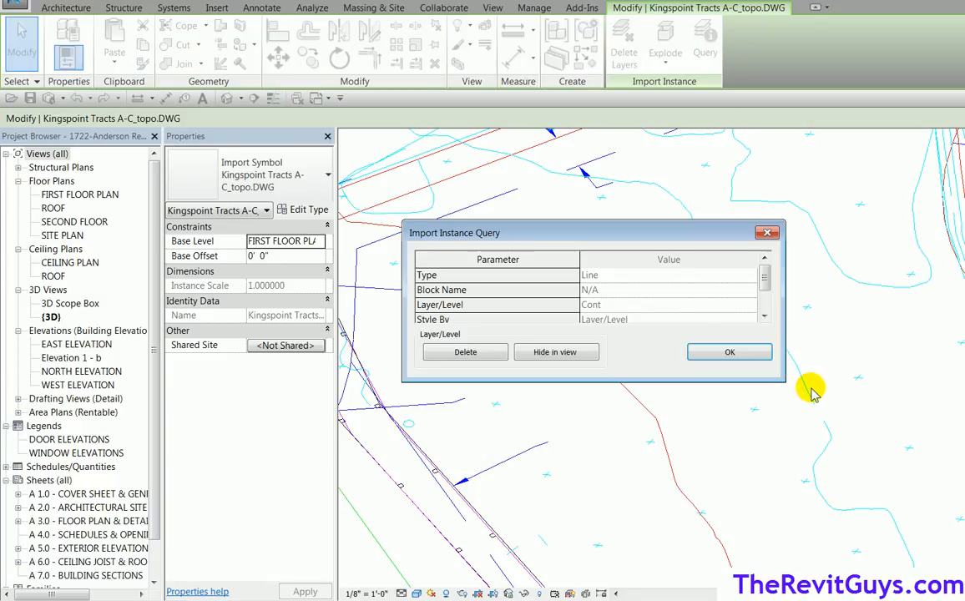
mouse_move(763, 278)
left_mouse_down()
mouse_move(767, 294)
mouse_move(585, 308)
left_mouse_up()
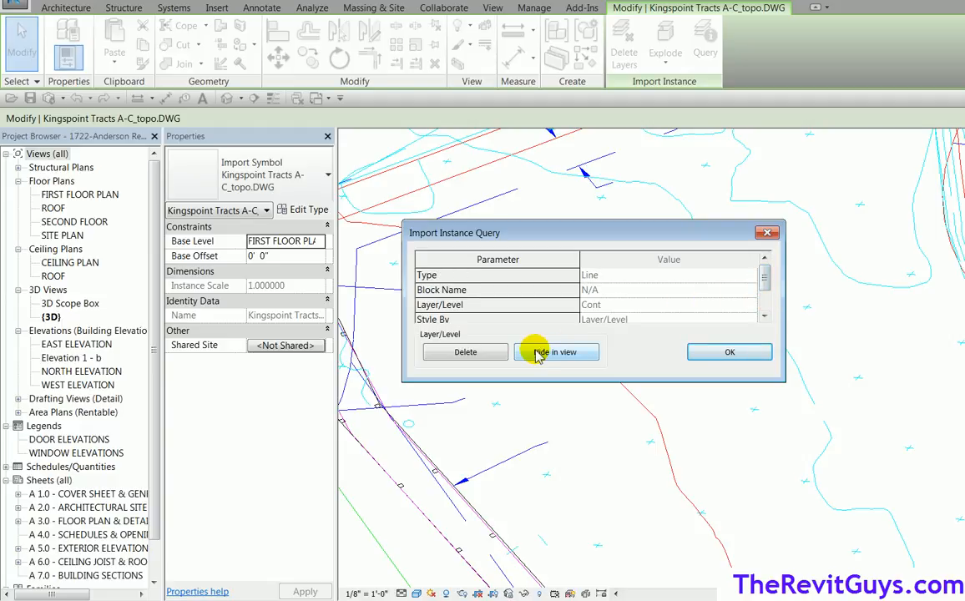
left_click(716, 354)
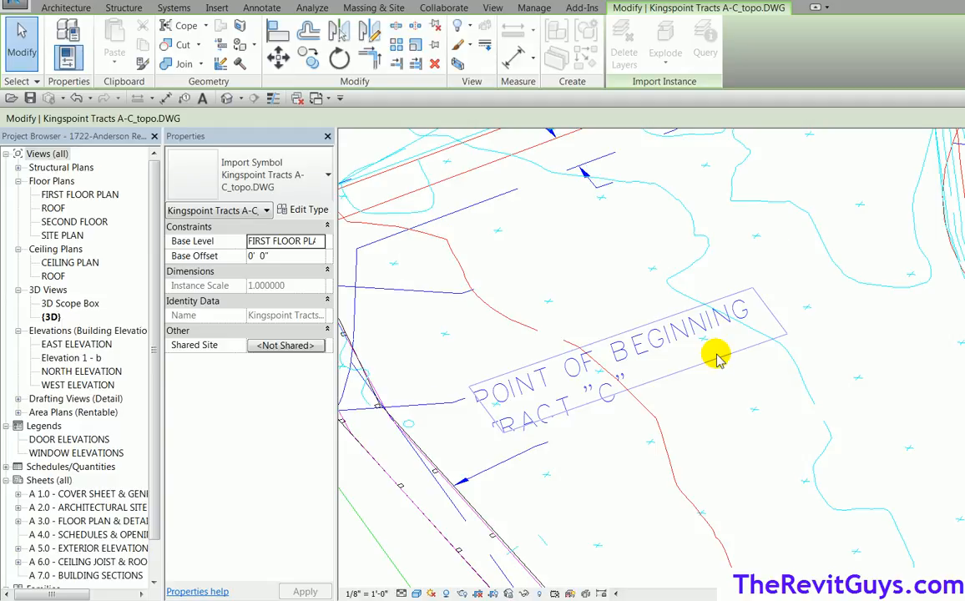
- Query the "POINT OF BEGINNING TRACT "C"" text and hide its New-Tract A Text layer in the view
left_click(667, 359)
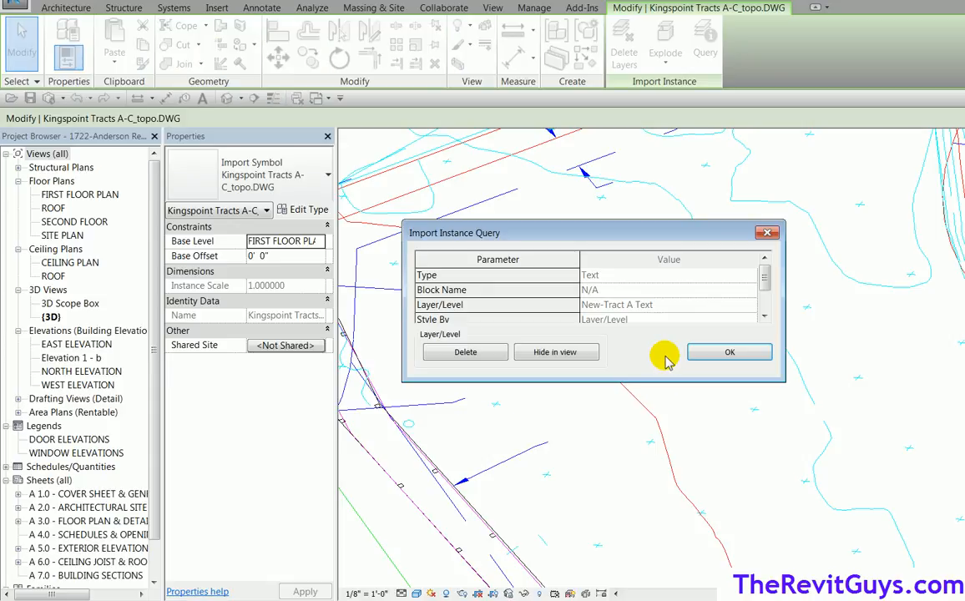
left_click(548, 354)
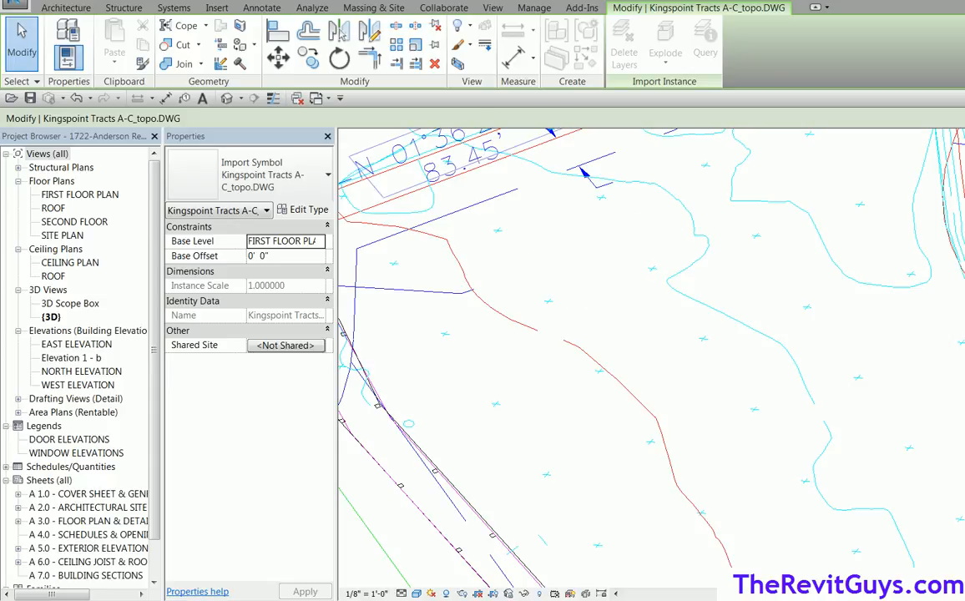
- Start a new toposurface and choose the imported Kingspoint Tracts A-C_topo.DWG as the source for its points
left_click(355, 10)
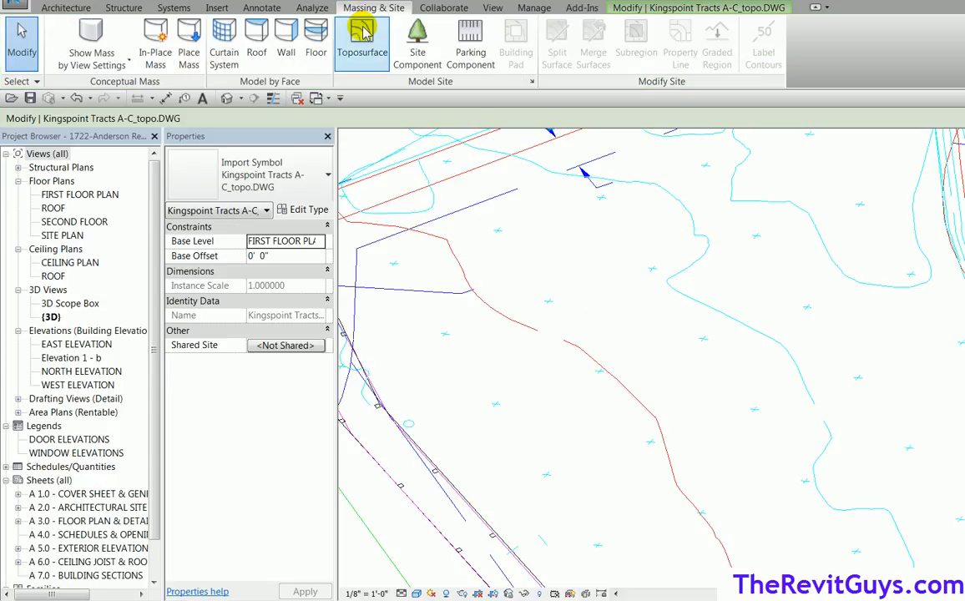
left_click(365, 35)
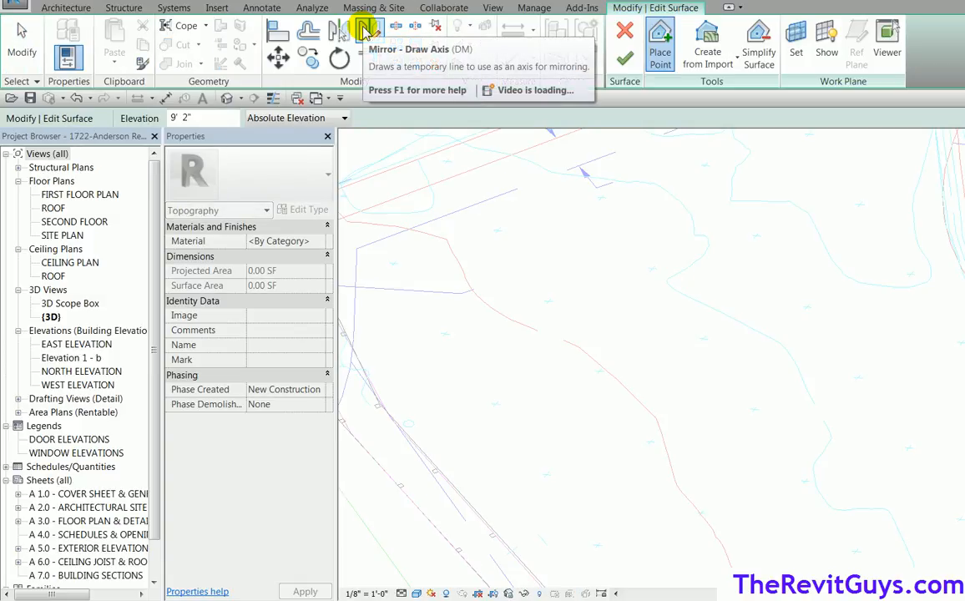
left_click(714, 72)
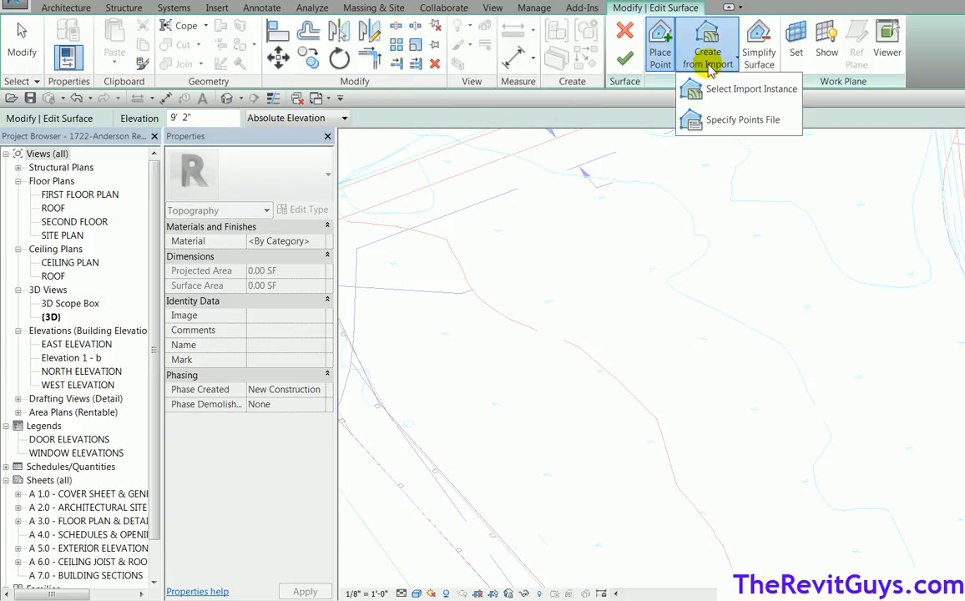
left_click(714, 90)
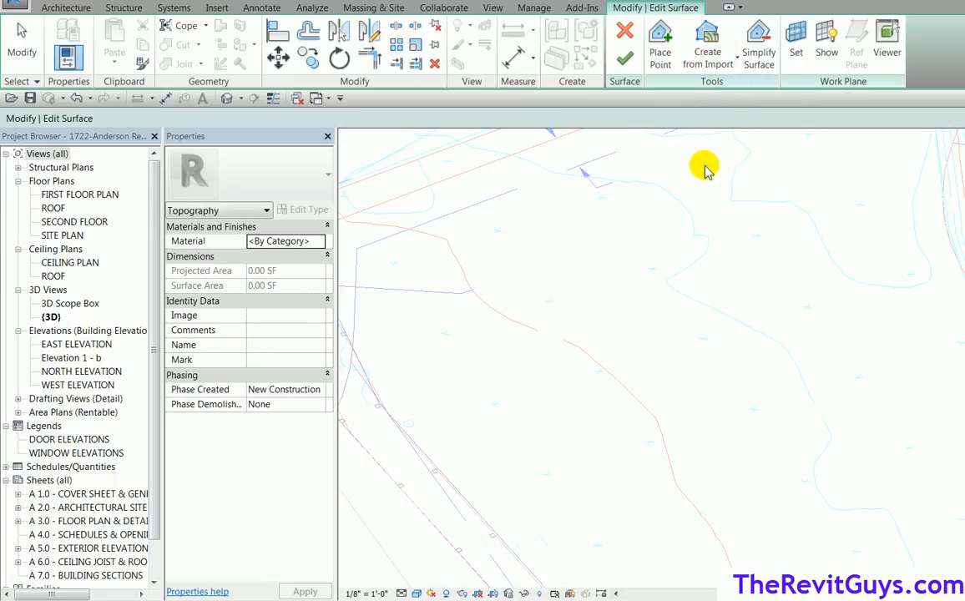
left_click(710, 68)
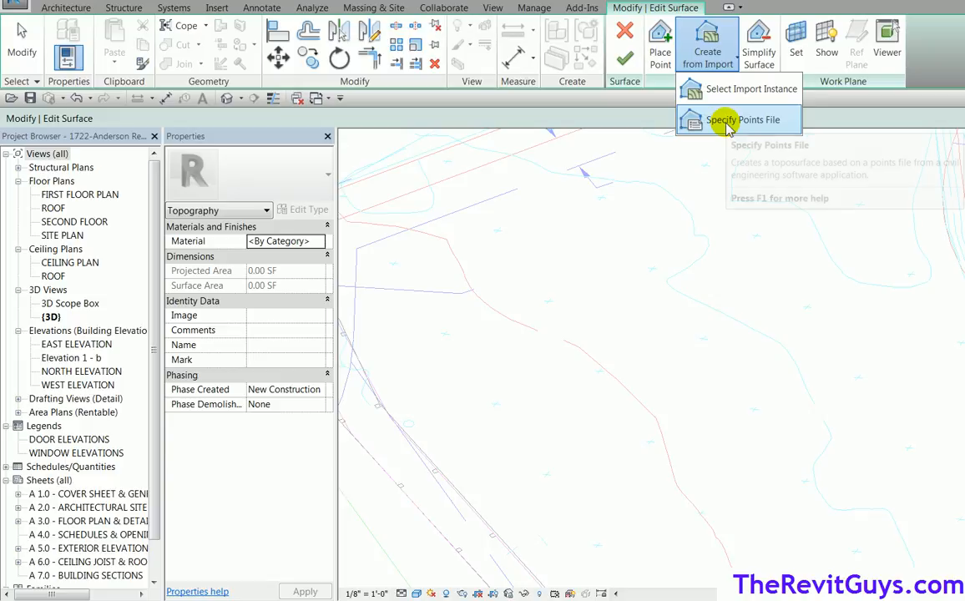
left_click(729, 90)
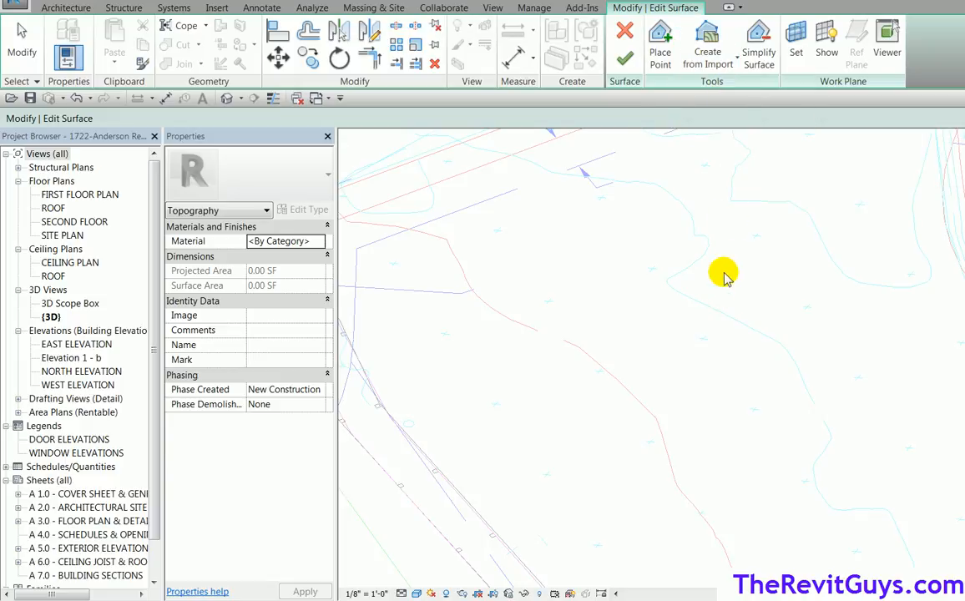
left_click(717, 314)
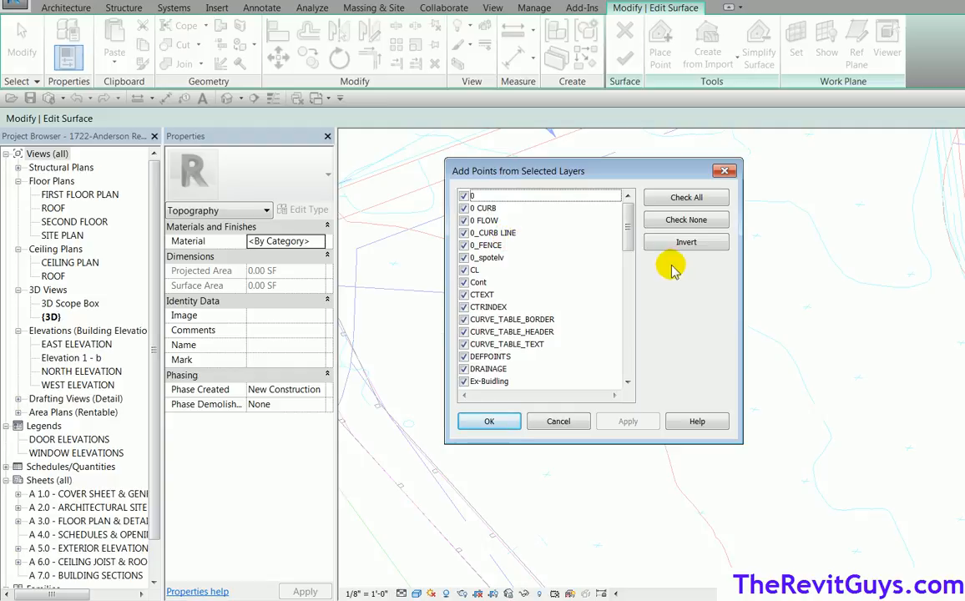
- Generate the surface points from the Cont layer only, leaving all other layers out
left_click(689, 222)
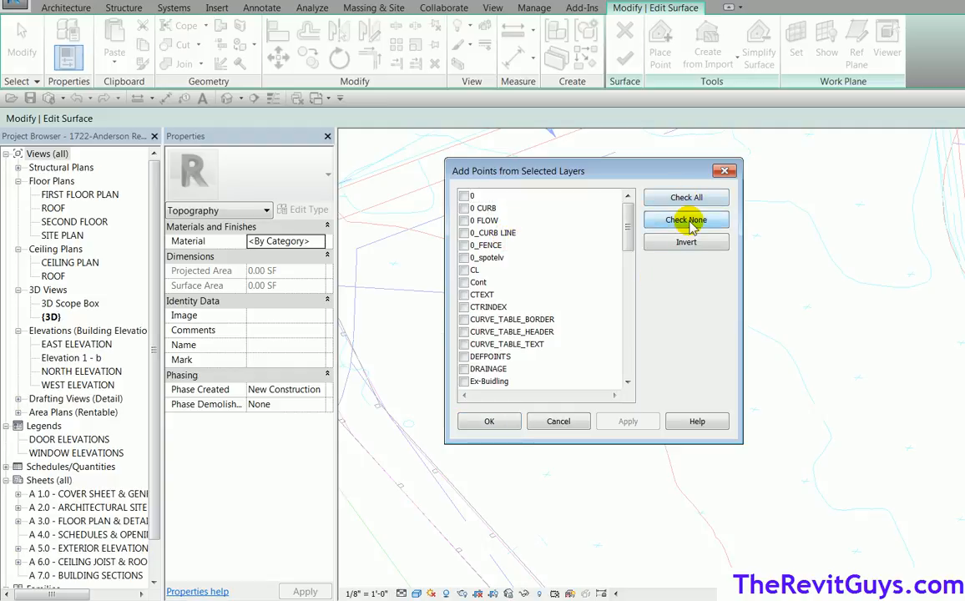
left_click(473, 283)
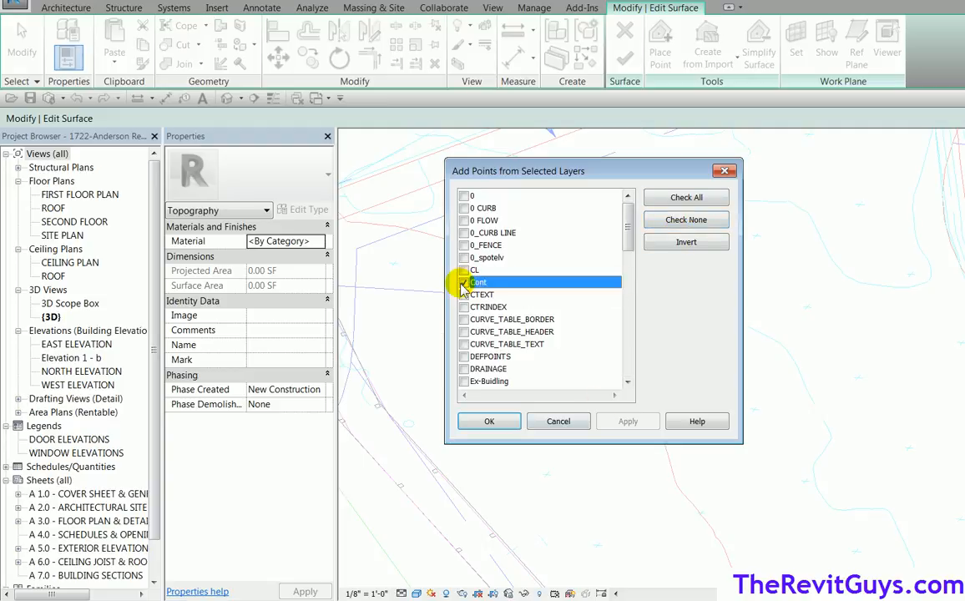
left_click(492, 421)
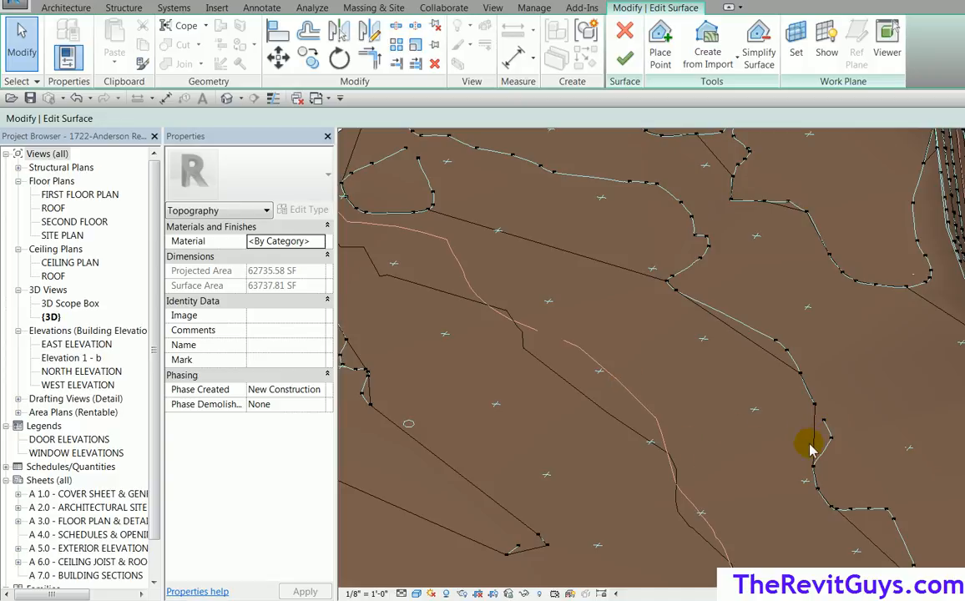
- Inspect the gaps in the generated contours, then undo the Cont-layer surface and the earlier deletion of the toposurface
scroll(800, 458, "up", 5)
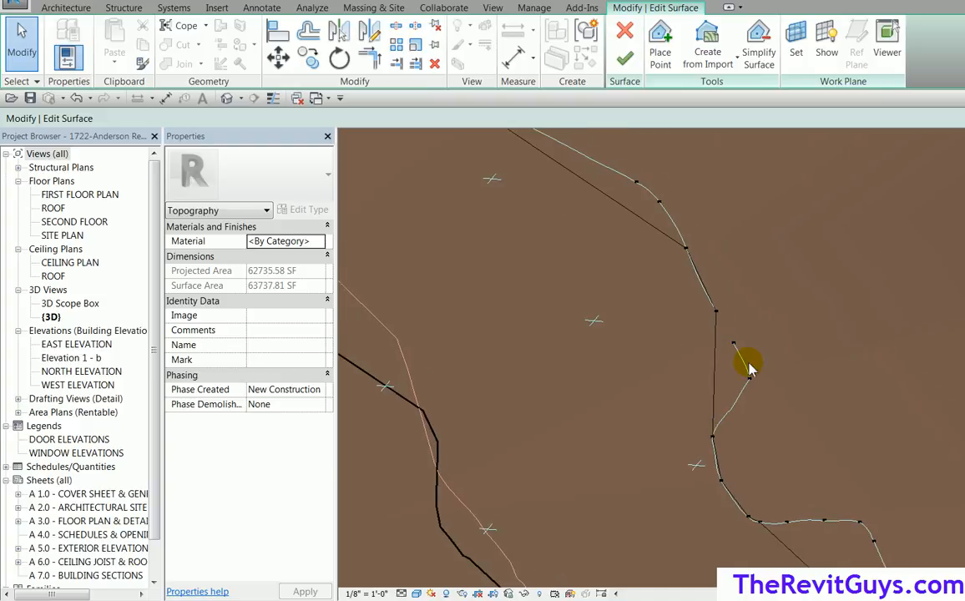
scroll(672, 390, "down", 1)
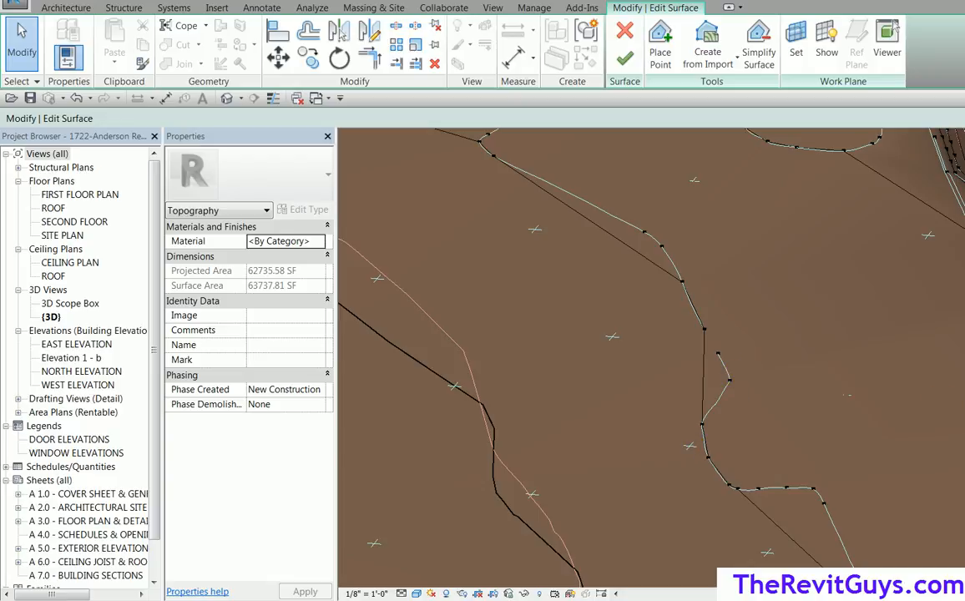
scroll(936, 392, "down", 2)
middle_click_drag(936, 392, 732, 388)
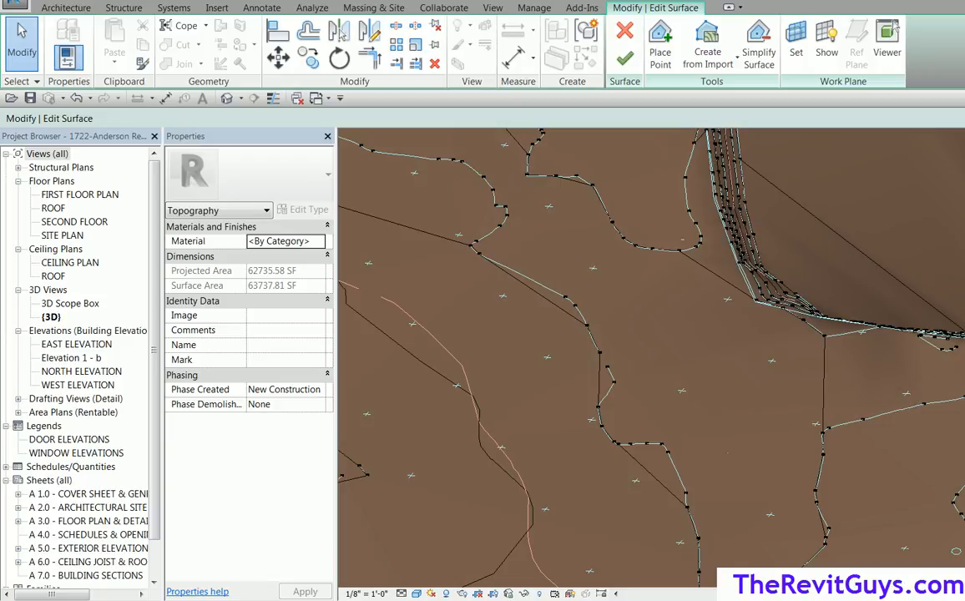
left_click(75, 99)
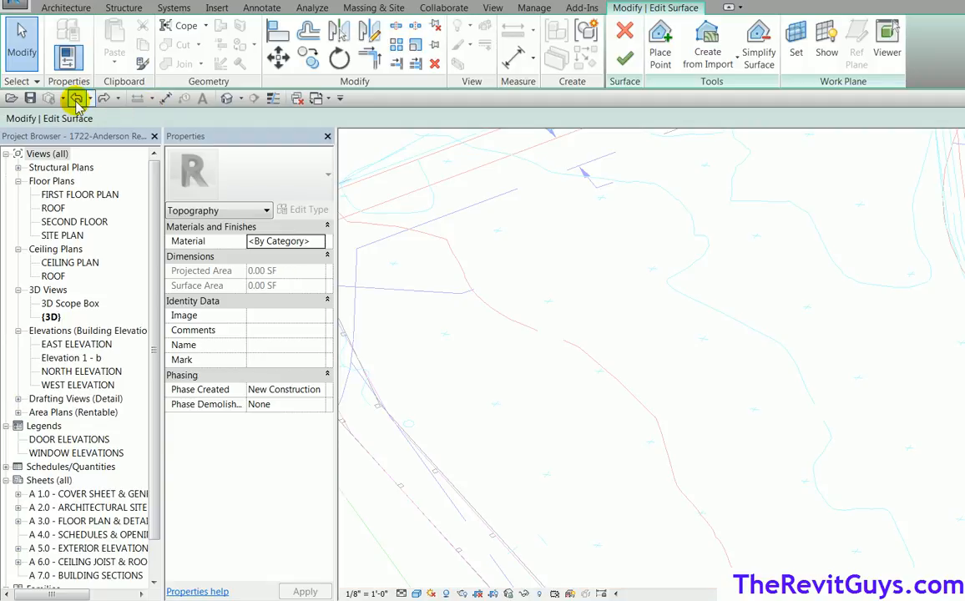
left_click(75, 98)
left_click(75, 99)
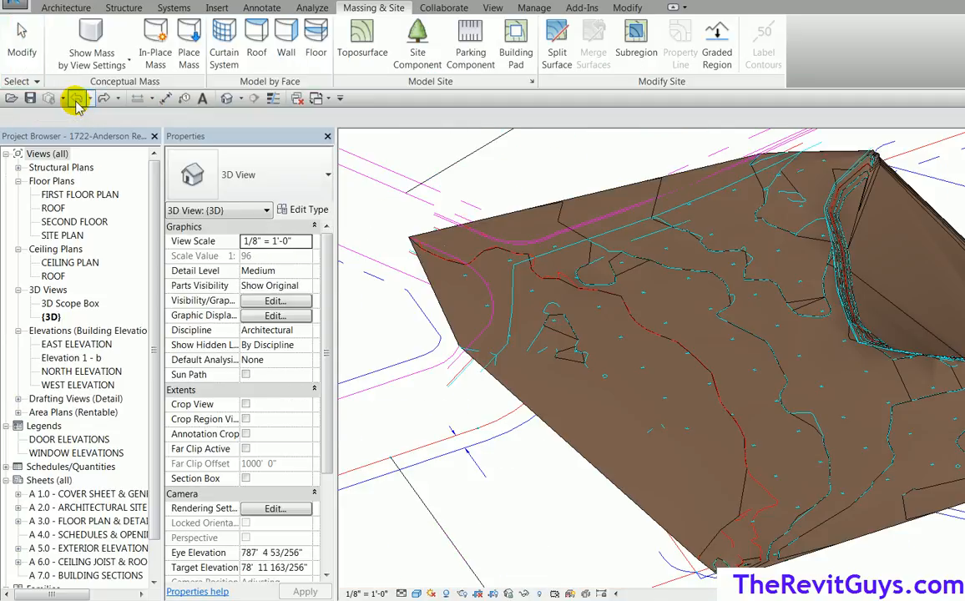
- Select the restored toposurface and open its surface for editing
scroll(483, 510, "up", 2)
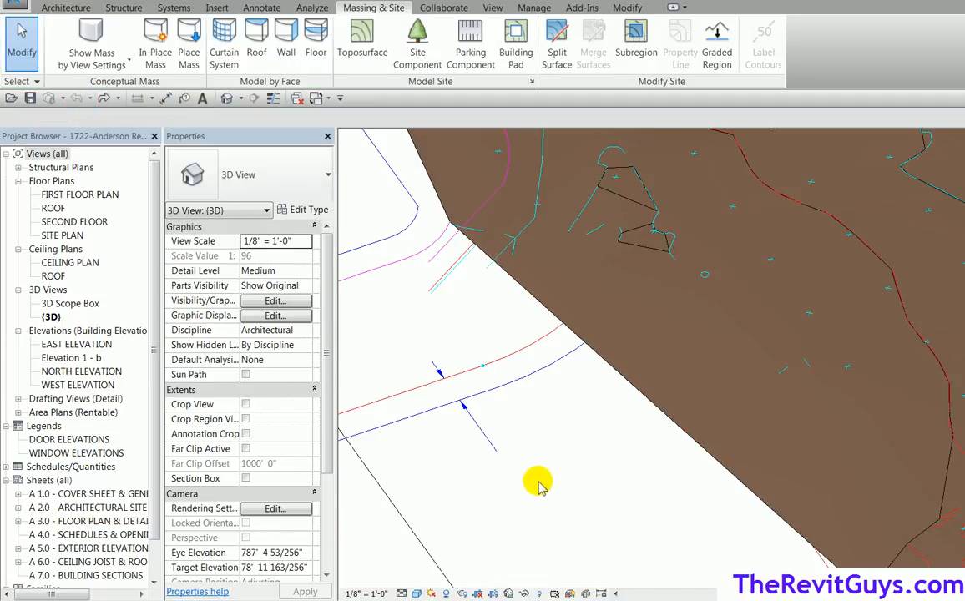
middle_click_drag(557, 470, 441, 516)
left_click(564, 479)
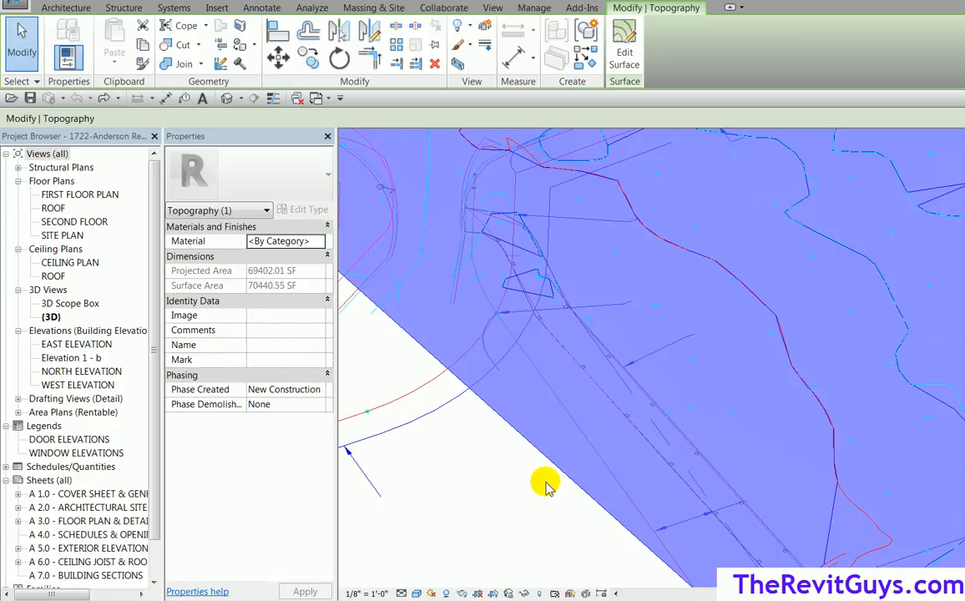
left_click(623, 56)
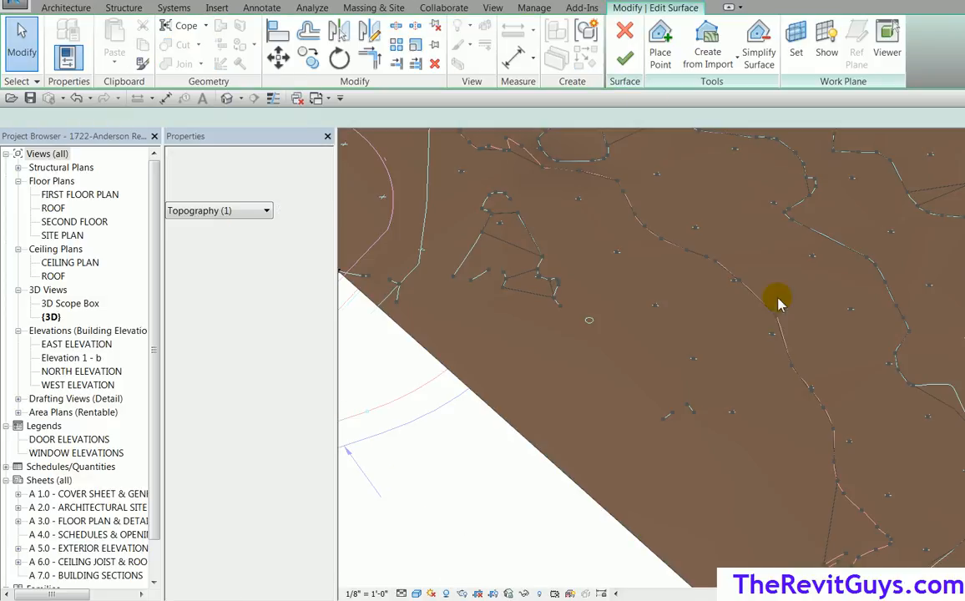
- Check the elevation of the interior point where the surface contour departs from the imported cyan contour line
scroll(870, 328, "up", 5)
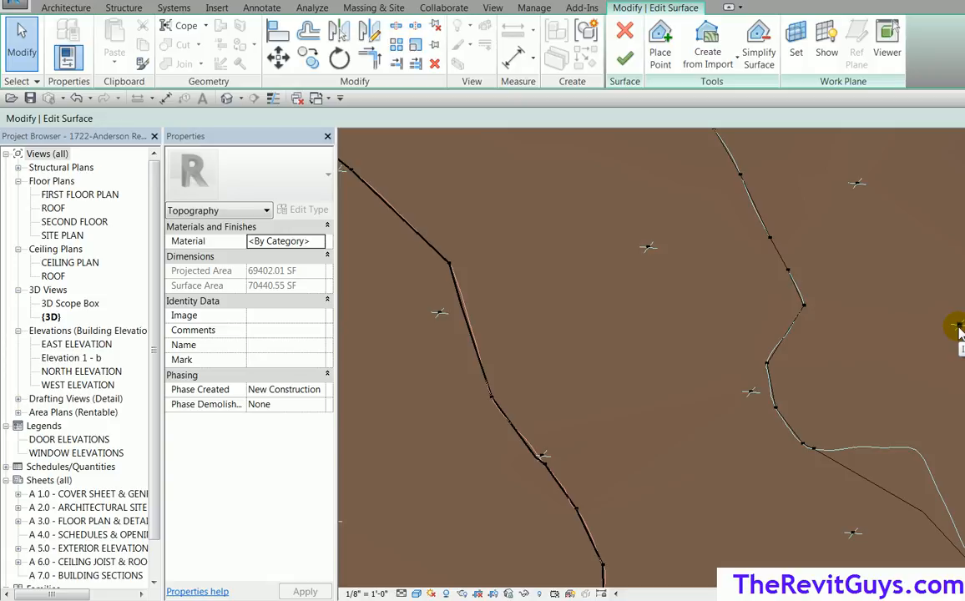
middle_click_drag(755, 325, 619, 223)
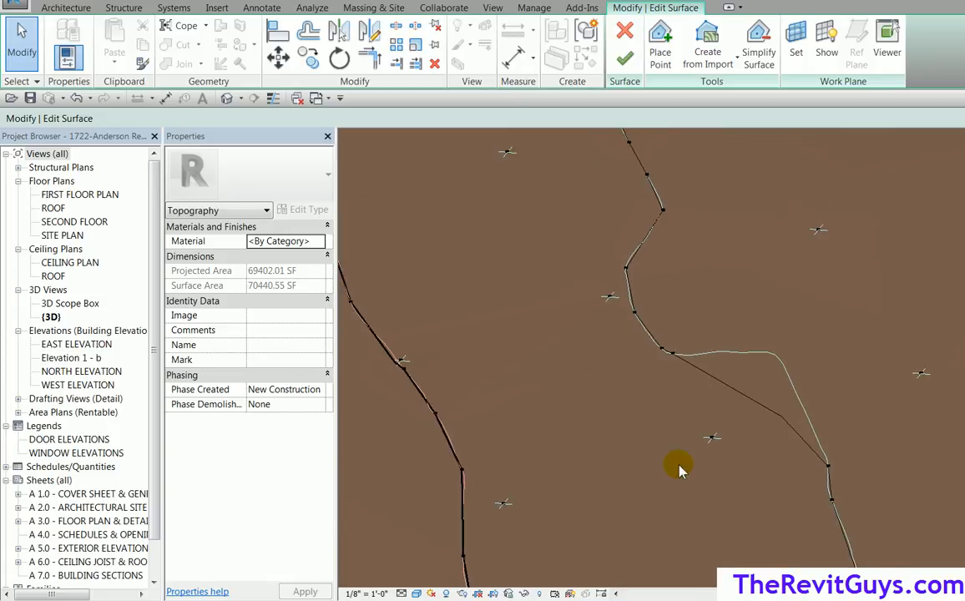
scroll(658, 459, "down", 2)
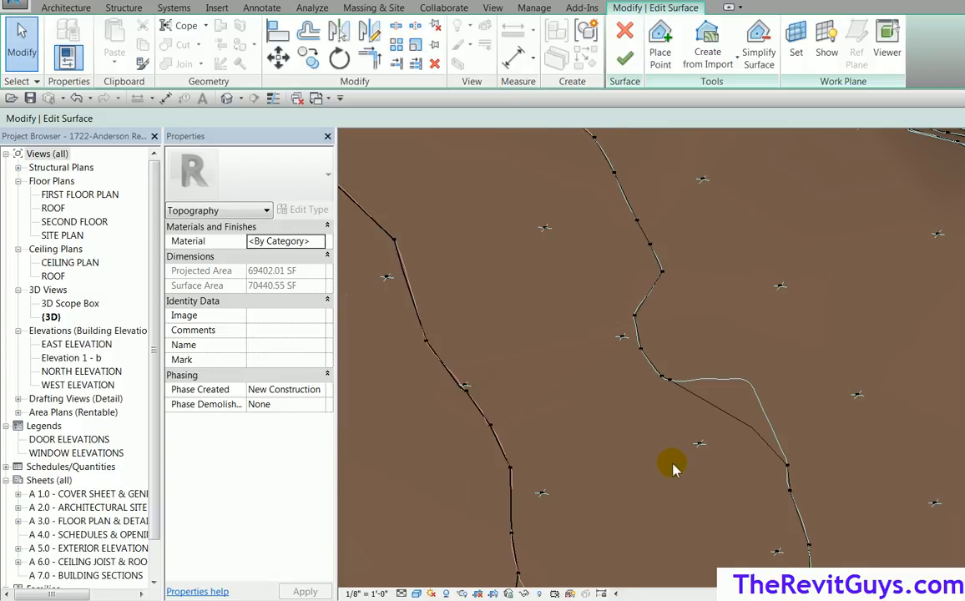
left_click(668, 380)
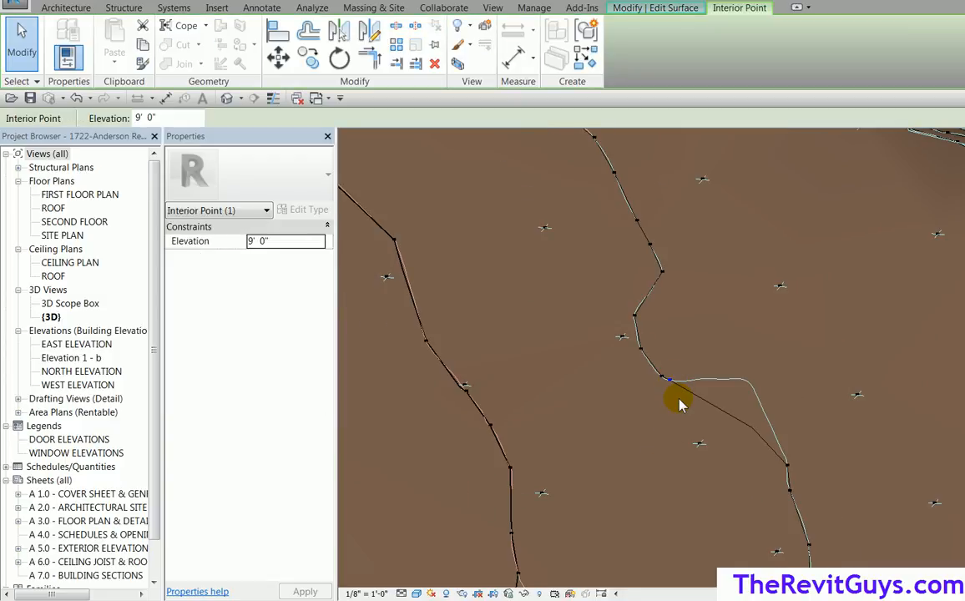
key("Escape")
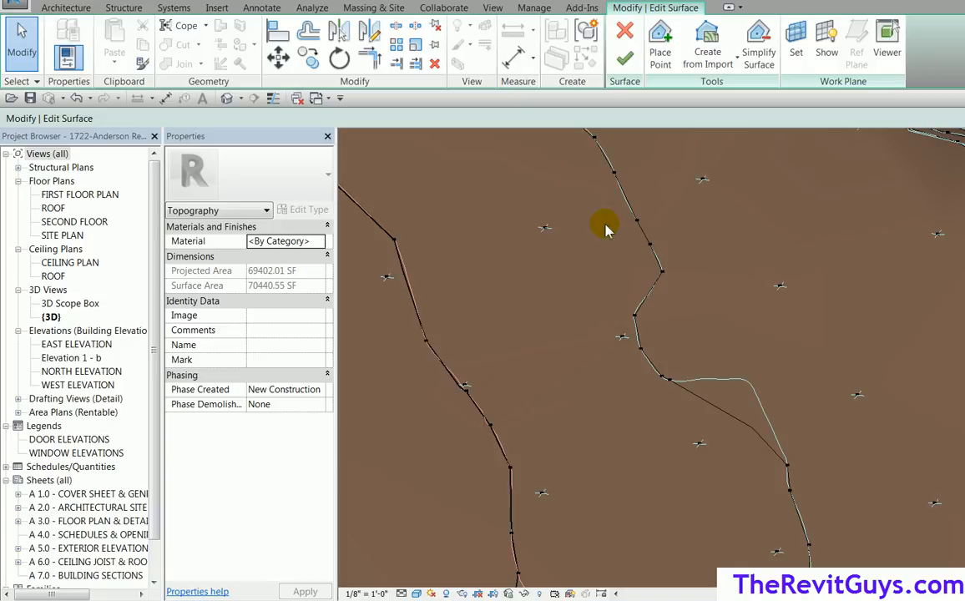
- Place a surface point at absolute elevation 9' 1" just below the stray contour that cuts across the cyan line's bend
left_click(661, 57)
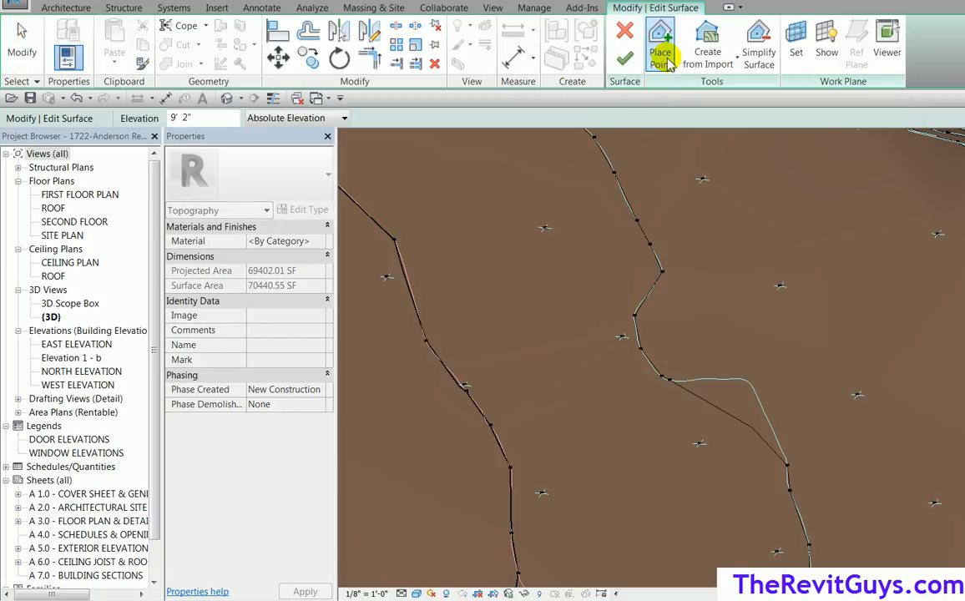
left_click(186, 119)
type("1")
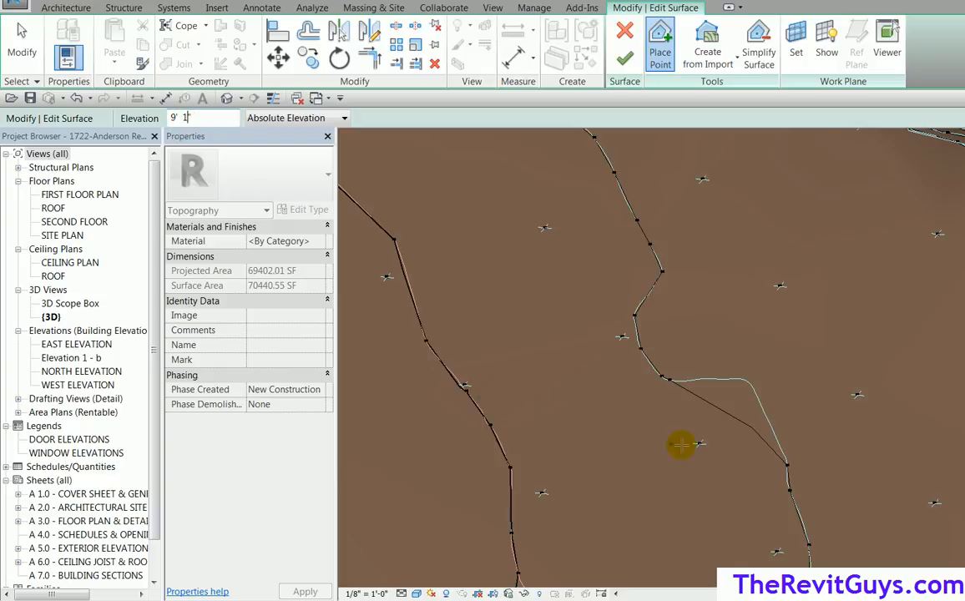
left_click(720, 422)
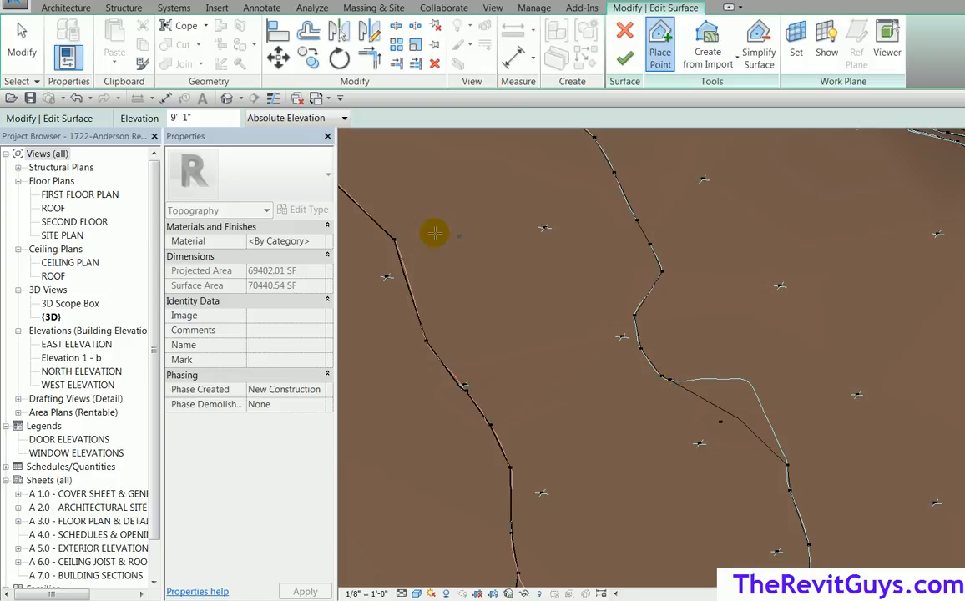
- Place points at absolute elevation 9' 0" along the bend of the cyan contour line to close the gap
double_click(187, 117)
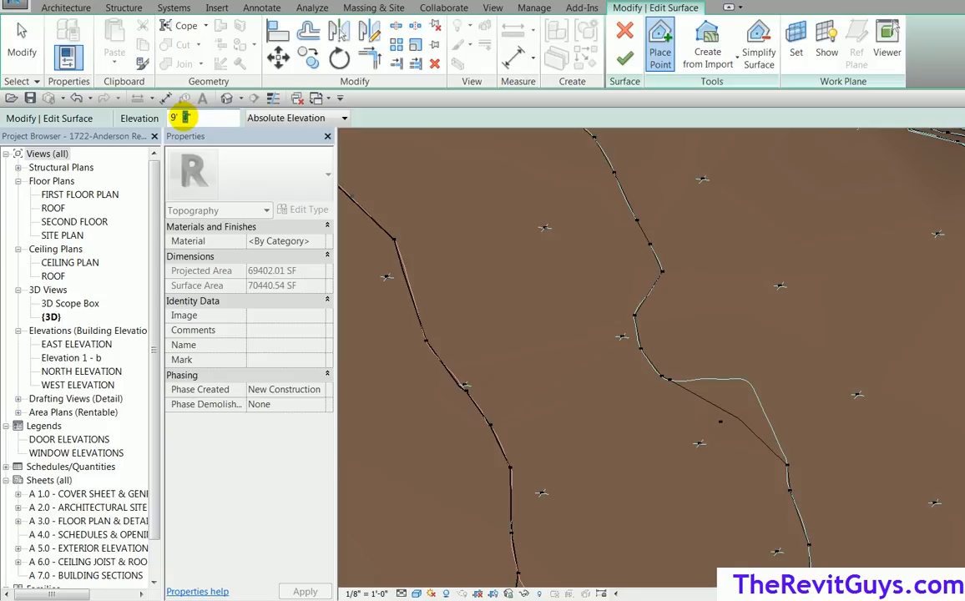
type("0")
left_click(715, 379)
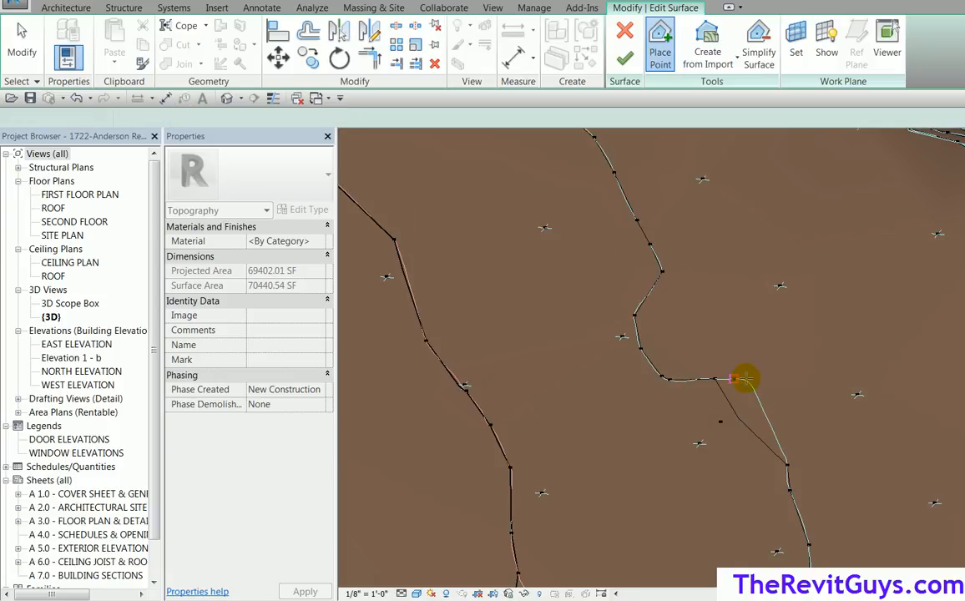
left_click(760, 394)
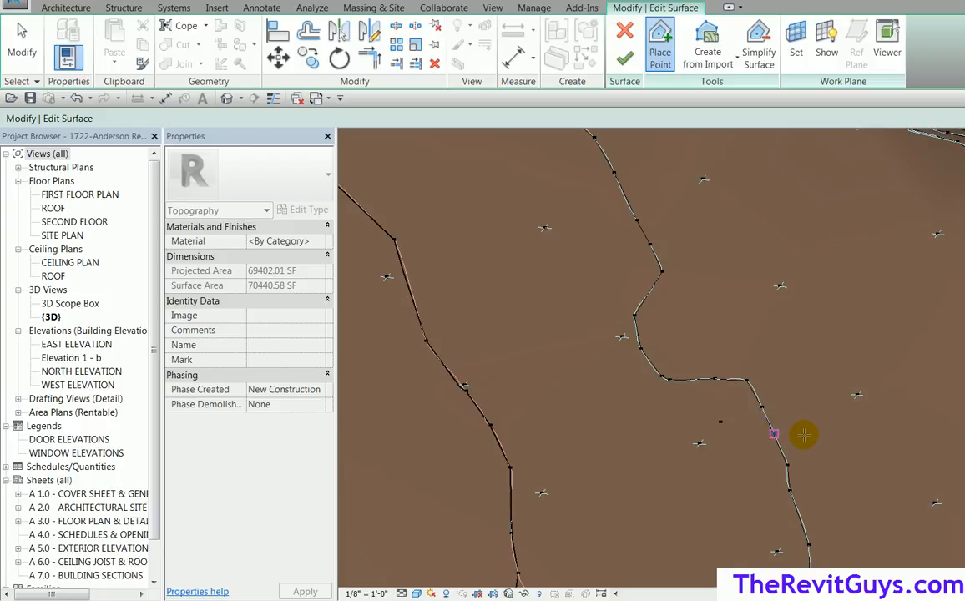
- Place points at absolute elevation 8' 1" beside the stray contour running between the ditch edge and the next contour line
middle_click_drag(819, 417, 633, 462)
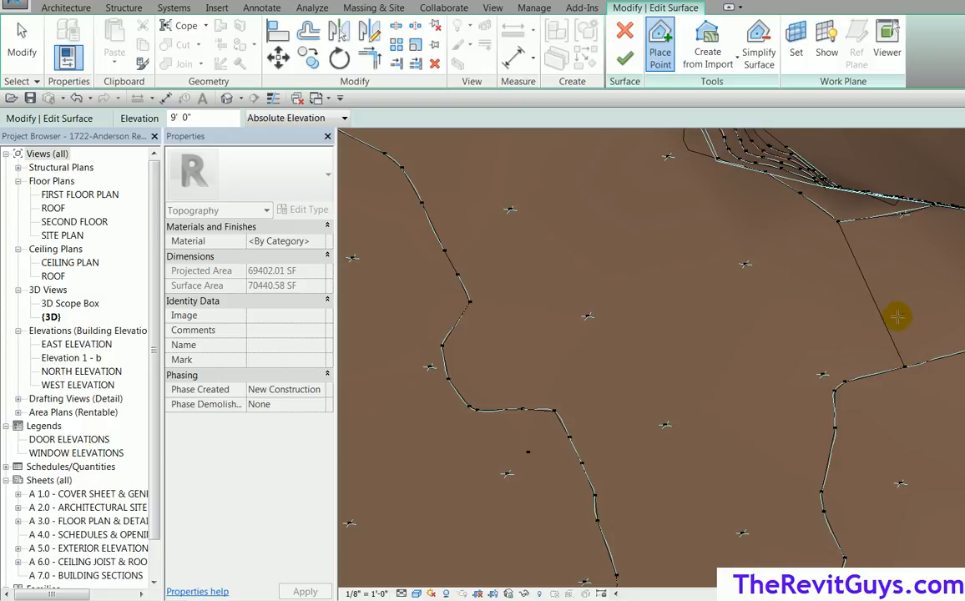
left_click_drag(208, 119, 164, 121)
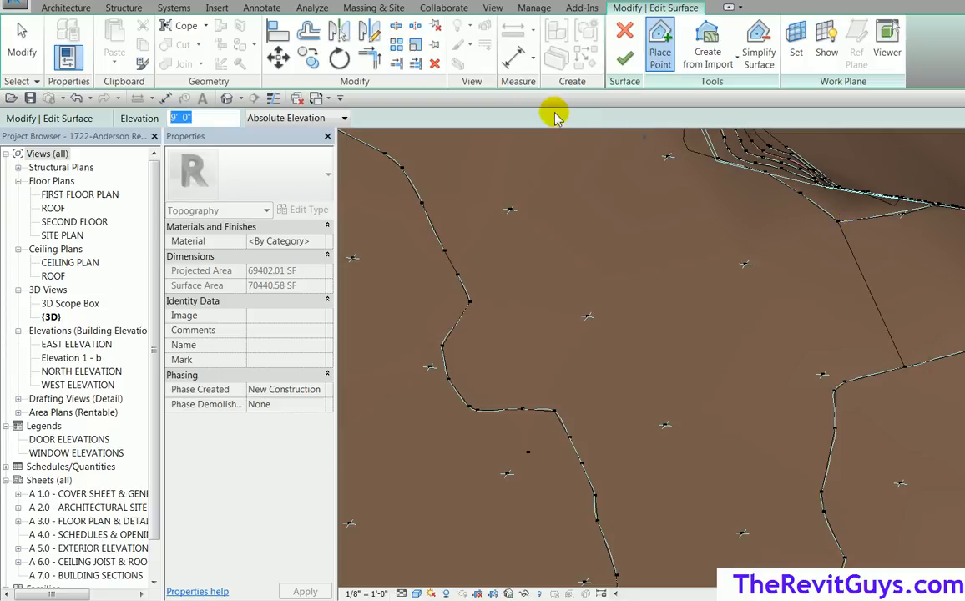
left_click(661, 55)
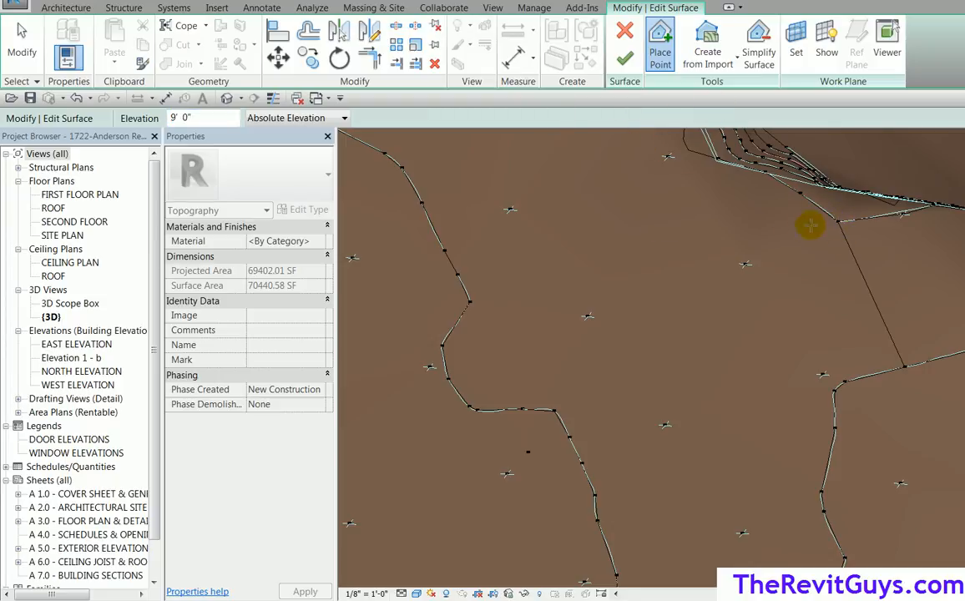
double_click(185, 117)
type("8' 1")
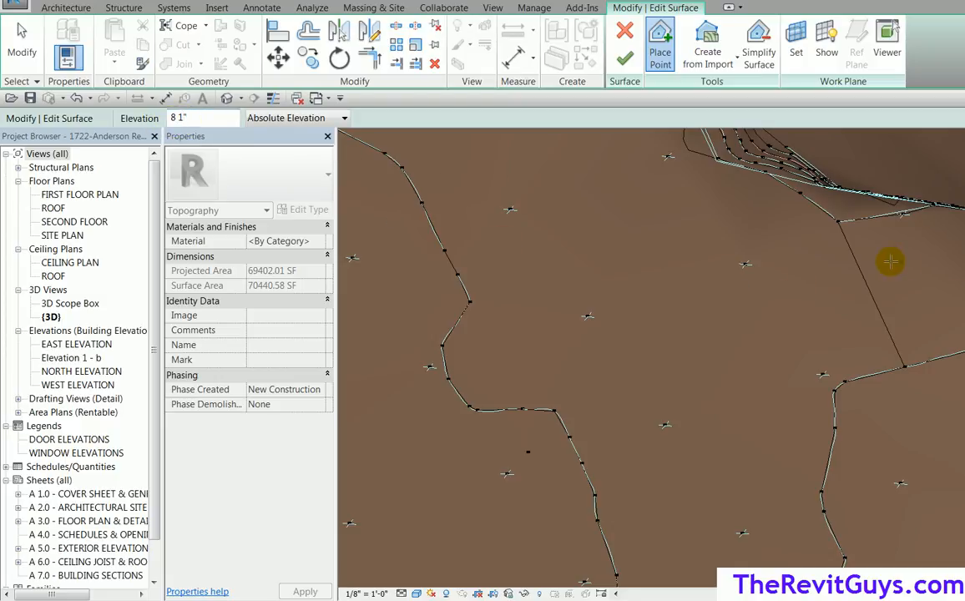
key("Return")
left_click(888, 268)
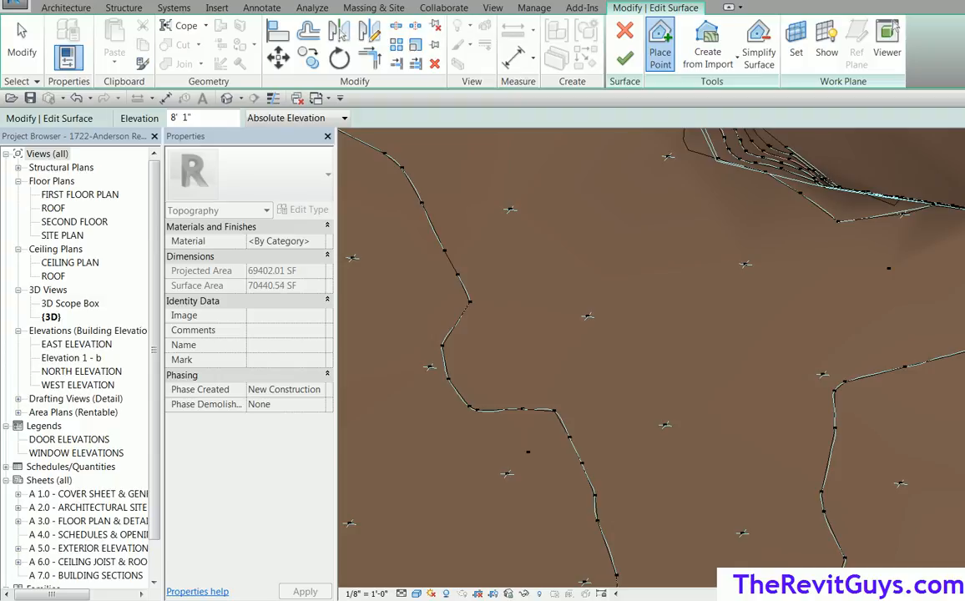
middle_click_drag(894, 334, 606, 247)
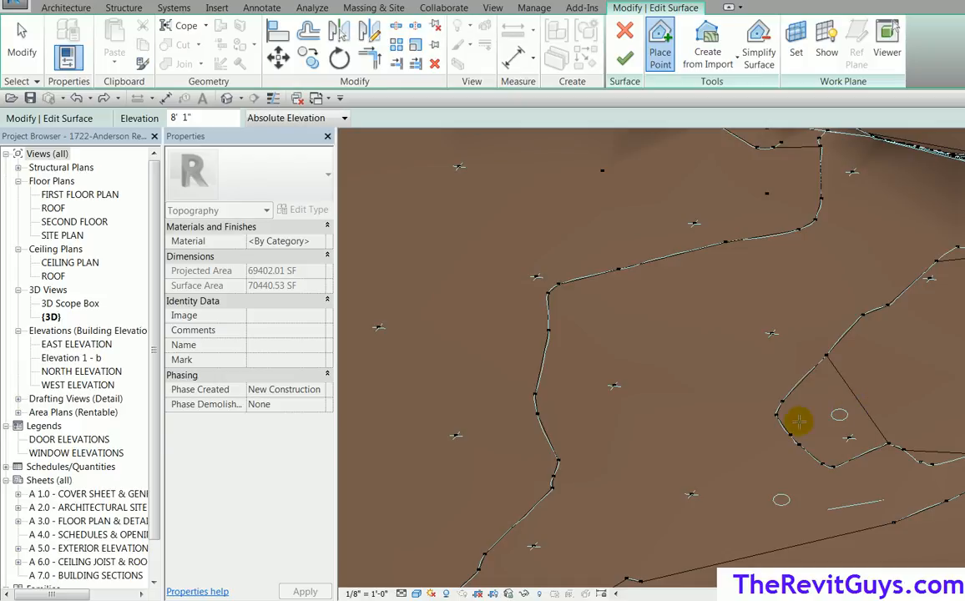
- Stop placing points, decline discarding the changes, and finish the surface edit so the added points are kept
scroll(798, 420, "up", 2)
key("Escape")
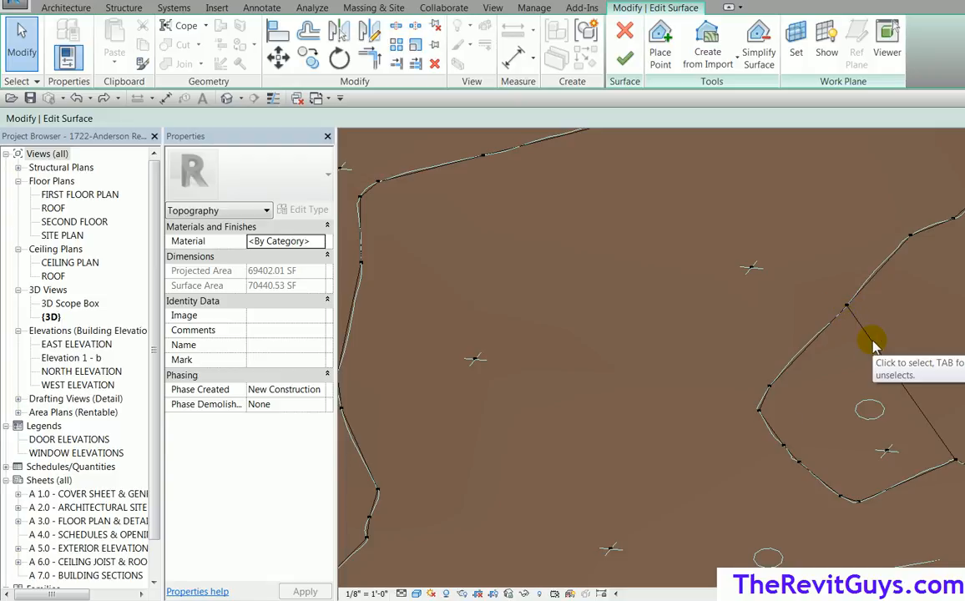
left_click(624, 31)
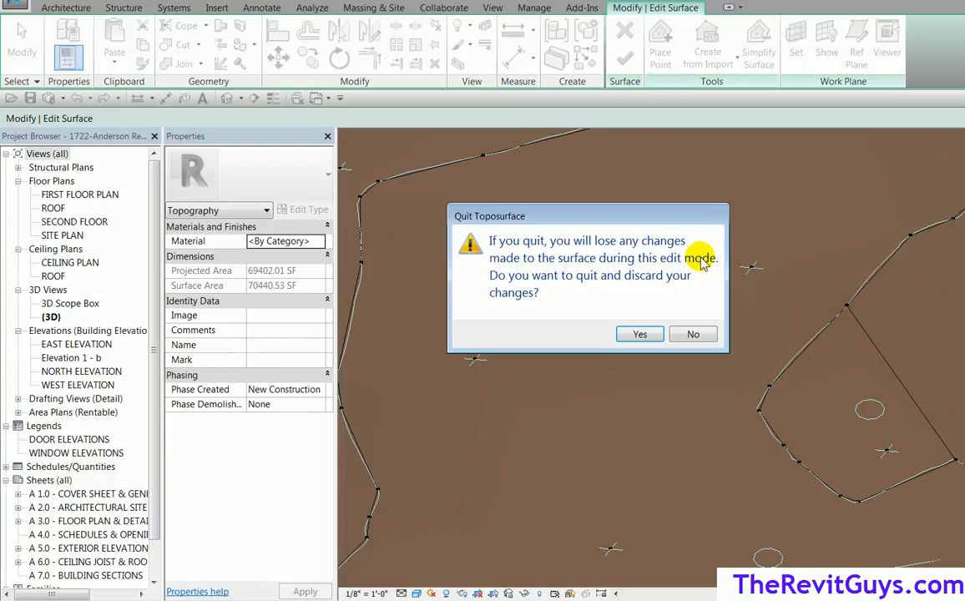
left_click(692, 334)
left_click(628, 66)
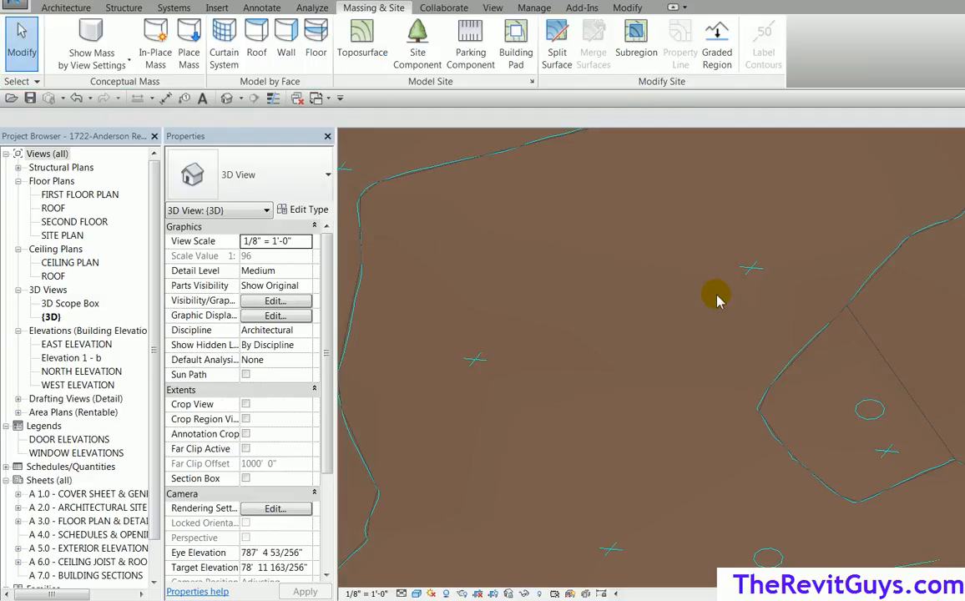
- Reopen the toposurface for editing and check the elevations of two interior points along the cyan contour crossed by the stray line
left_click(909, 401)
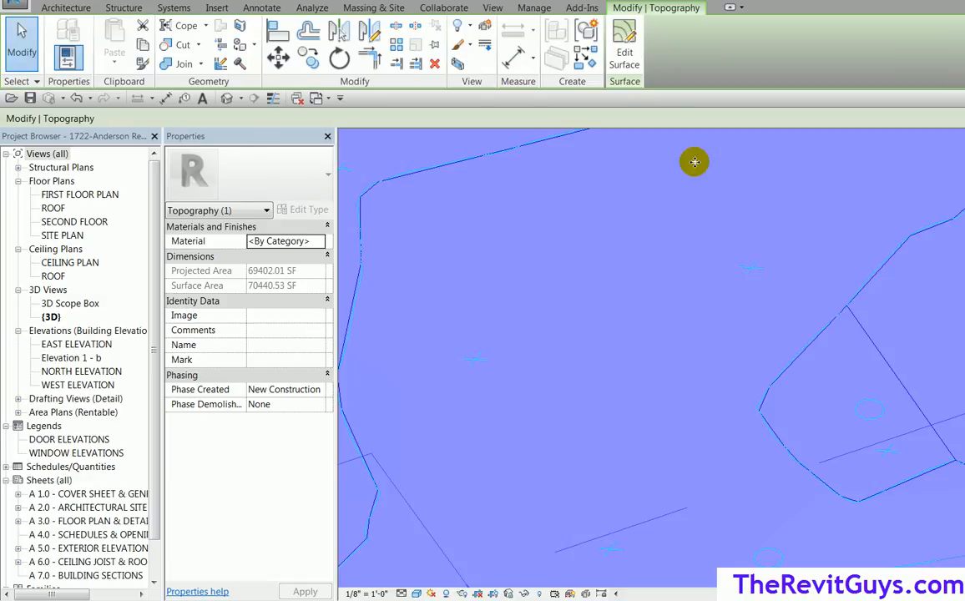
left_click(625, 46)
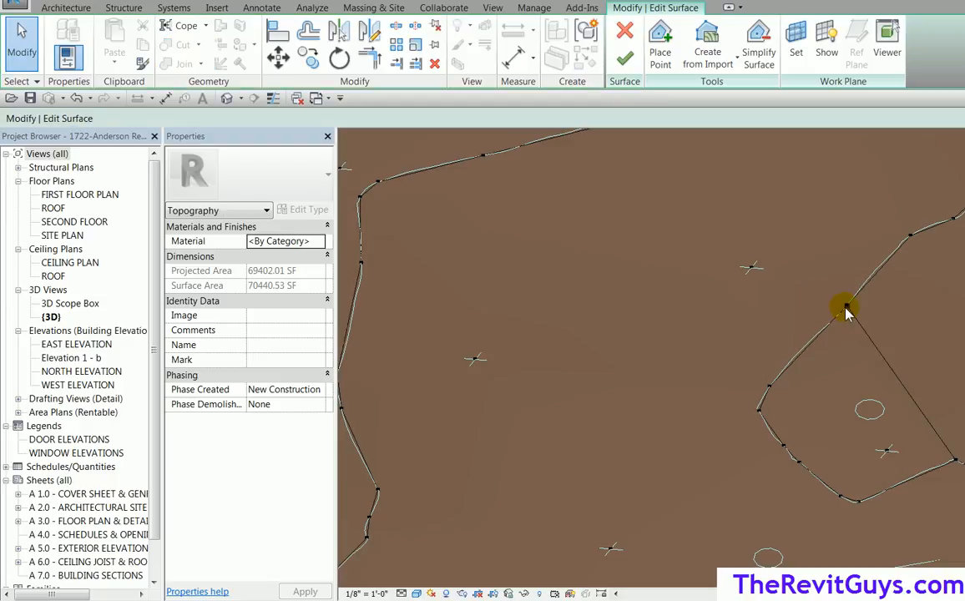
left_click(846, 309)
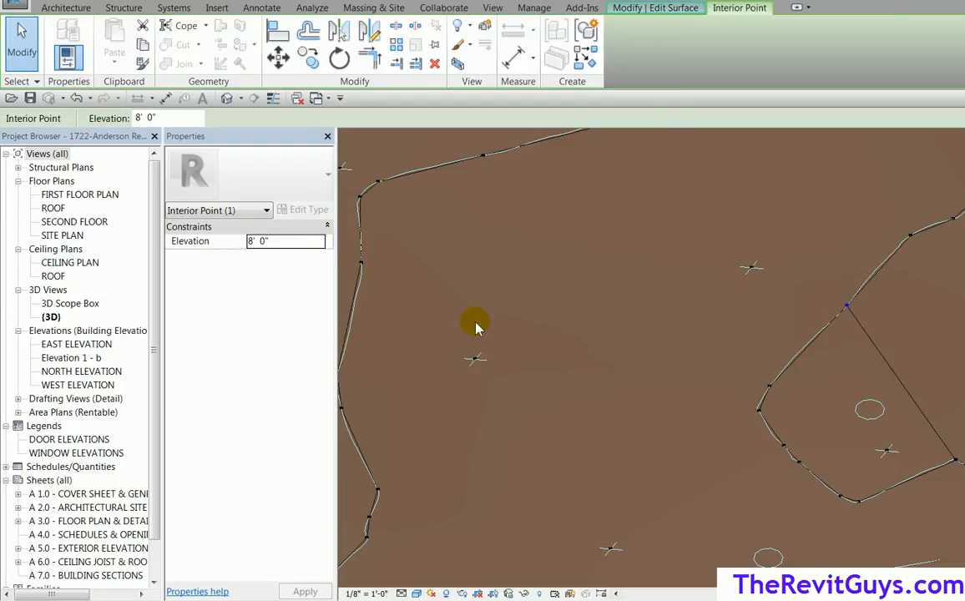
left_click(766, 389)
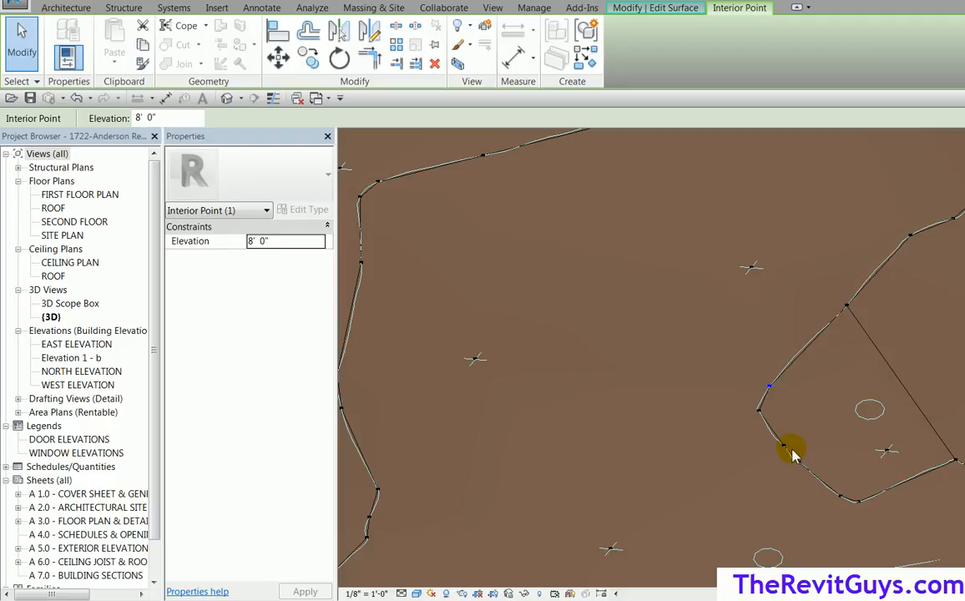
- Place a point at absolute elevation 8' 1" inside the cyan contour's bend, just above the small circle, beside the stray contour
left_click(658, 10)
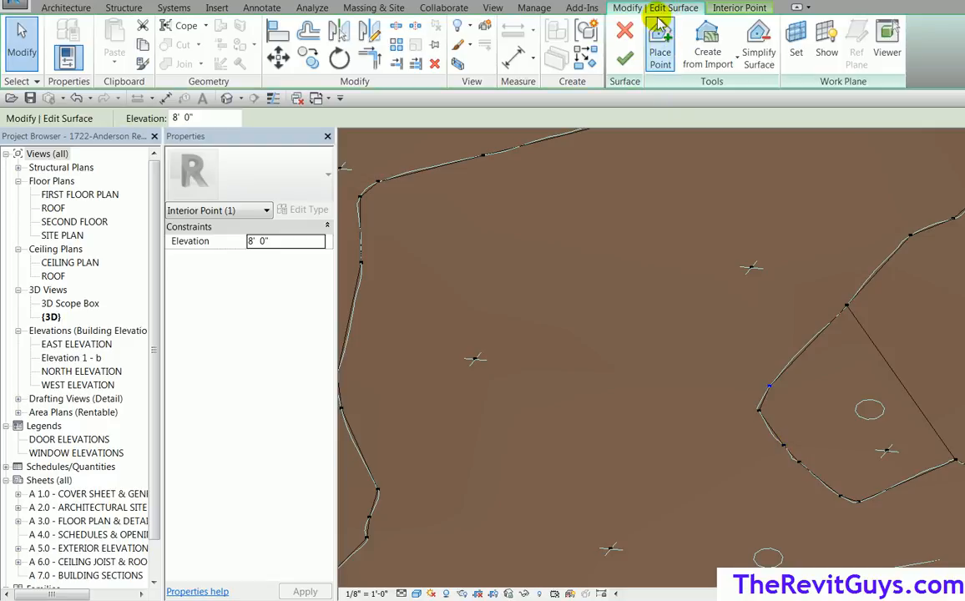
left_click(662, 58)
left_click(870, 377)
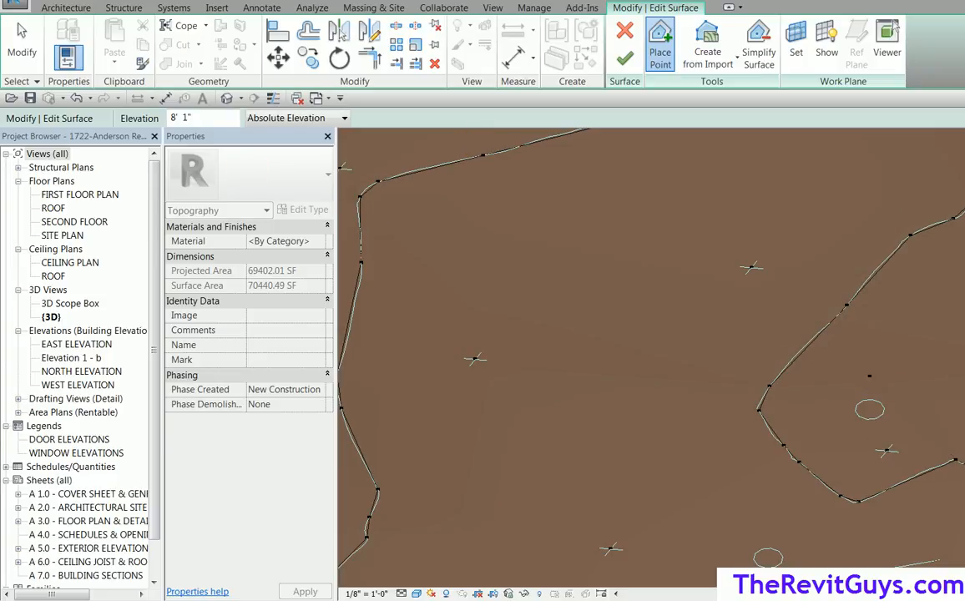
- Try setting the elevation of the interior point on the contour bend nearest the ditch to 8' 1"
scroll(836, 384, "down", 3)
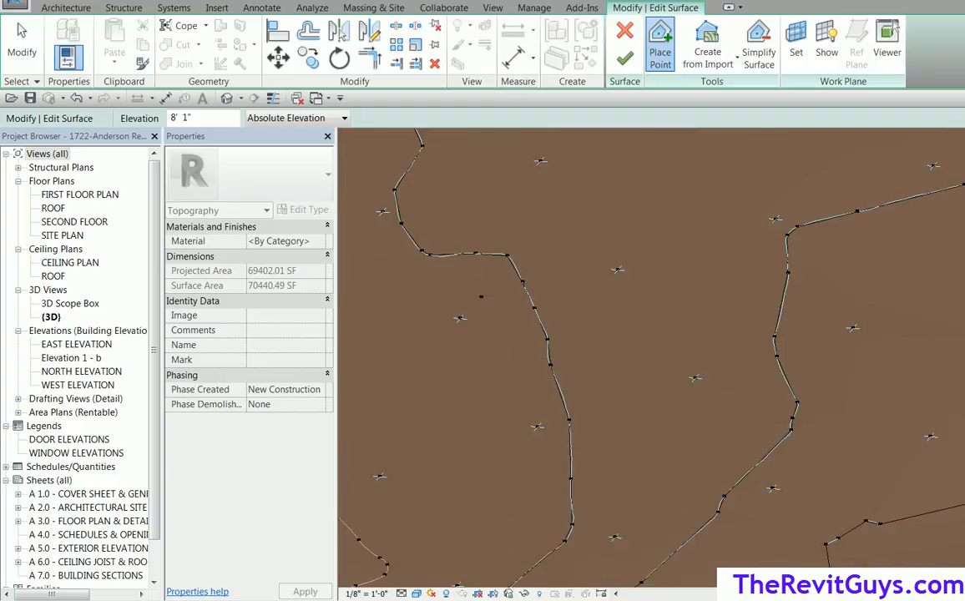
scroll(835, 390, "down", 5)
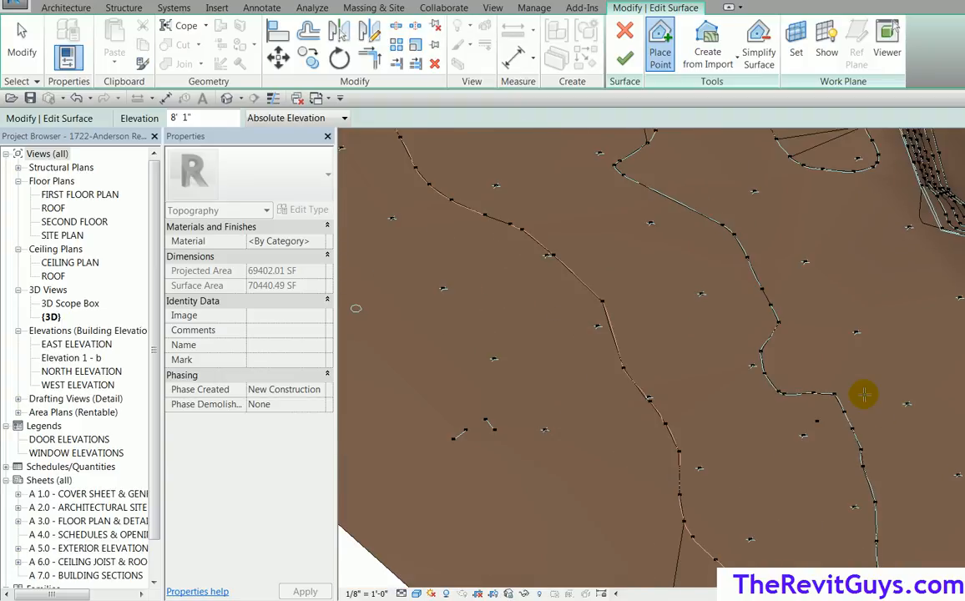
scroll(779, 449, "up", 5)
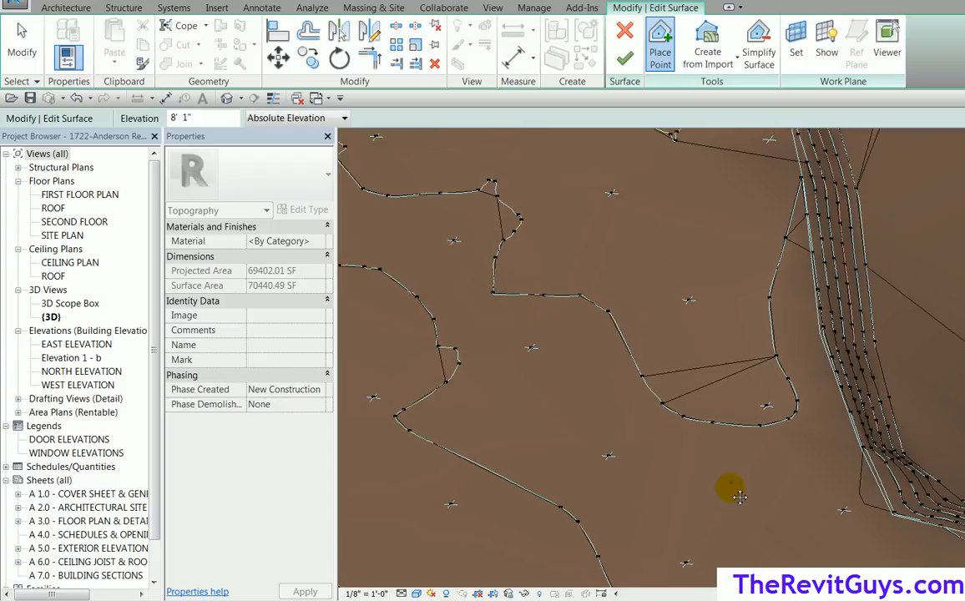
key("Escape")
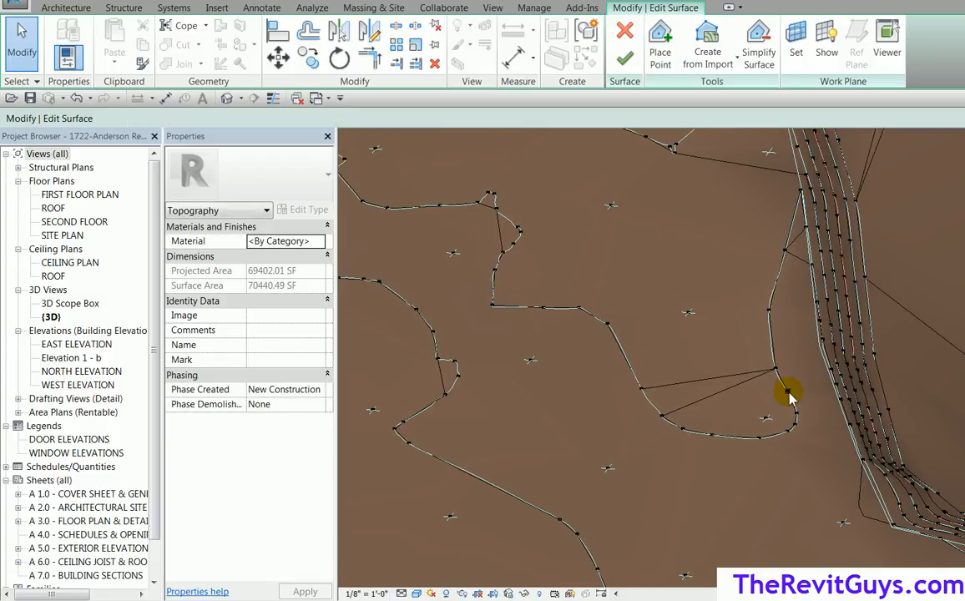
left_click(788, 391)
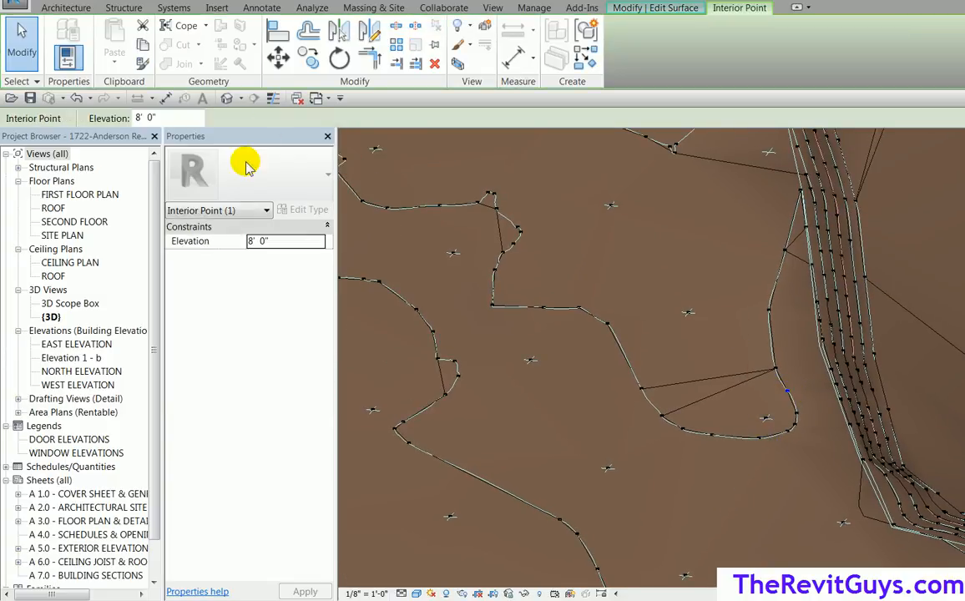
left_click(165, 119)
double_click(150, 118)
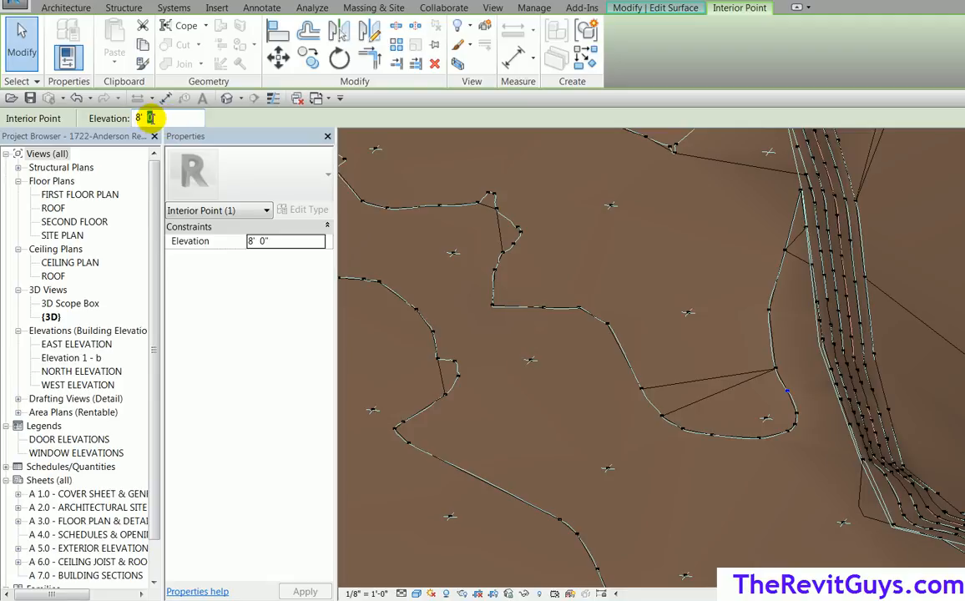
type("1")
key("Return")
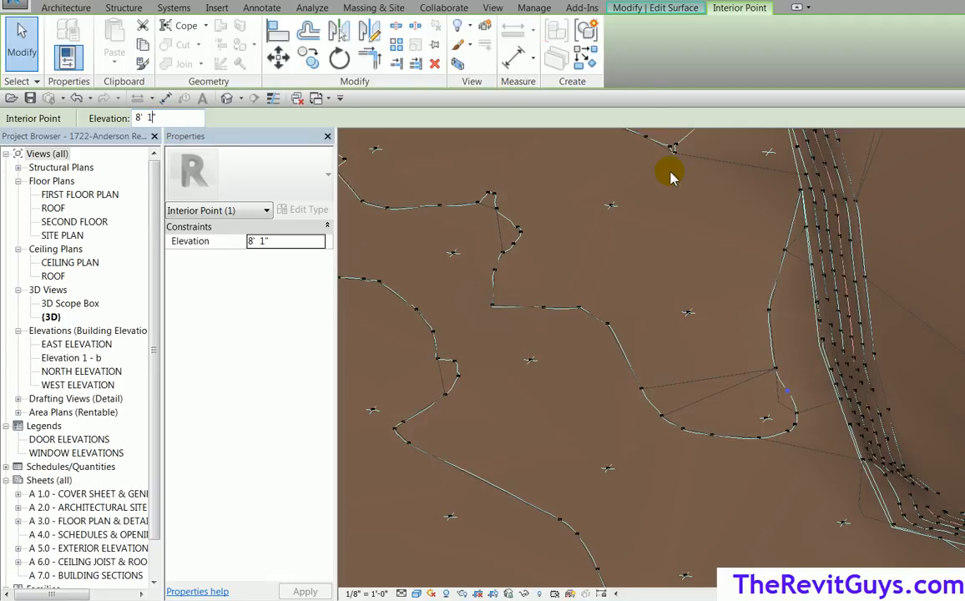
- Undo the elevation change on the interior point of the contour bend near the ditch
left_click(657, 8)
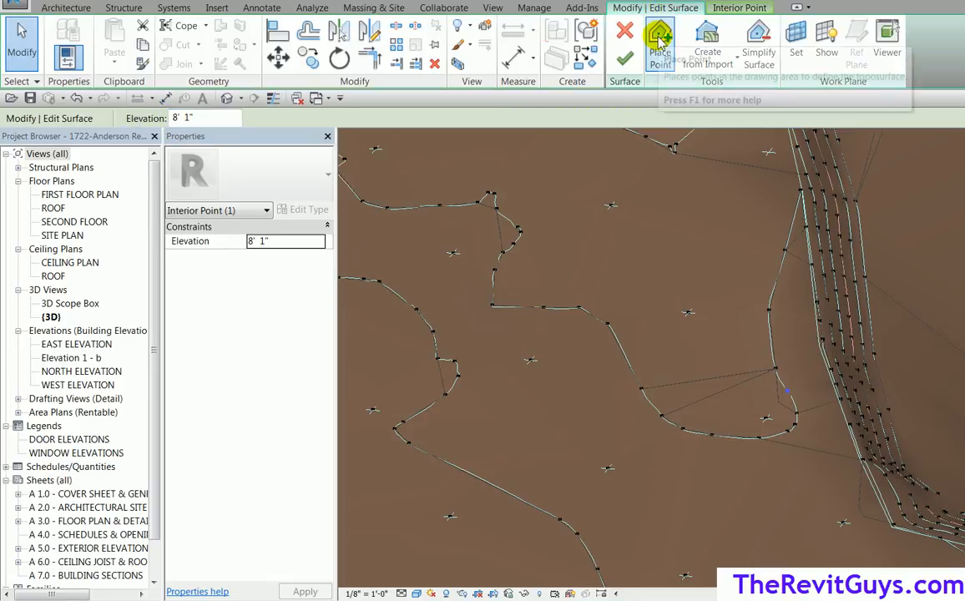
left_click(748, 297)
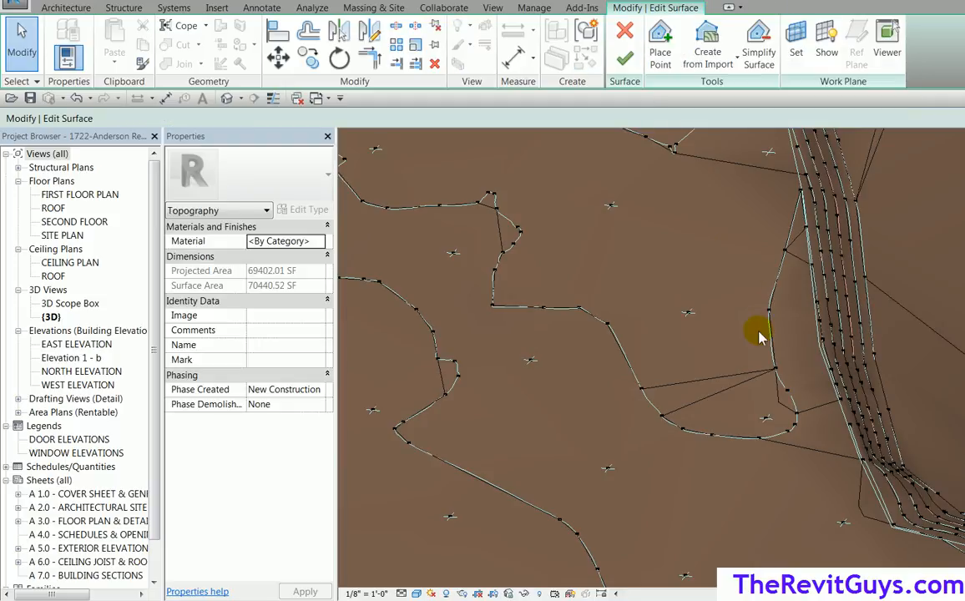
left_click(759, 332)
key("ctrl+z")
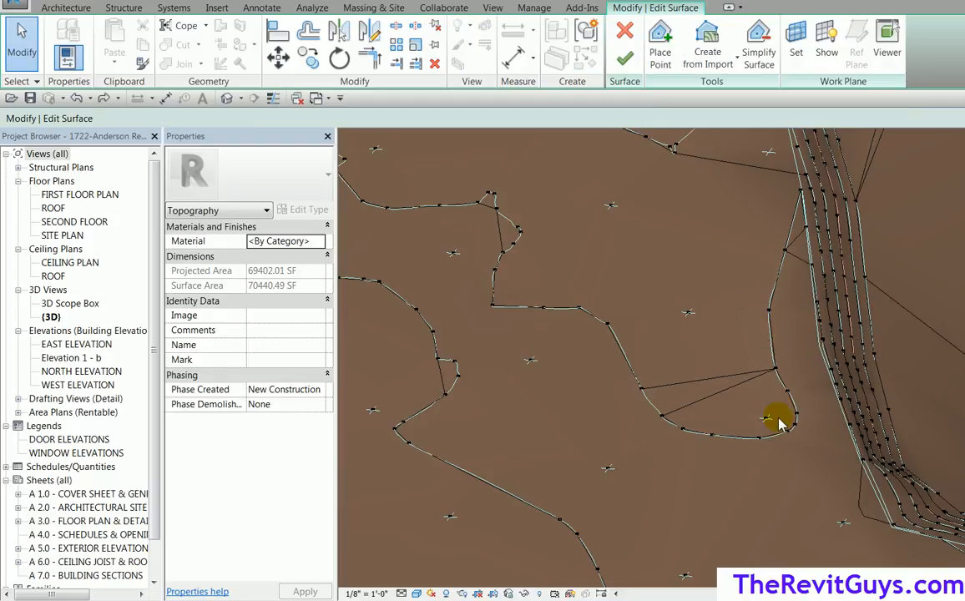
- Try placing a string of points at absolute elevation 8' 1" through the middle of the contour bend beside the ditch
left_click(660, 38)
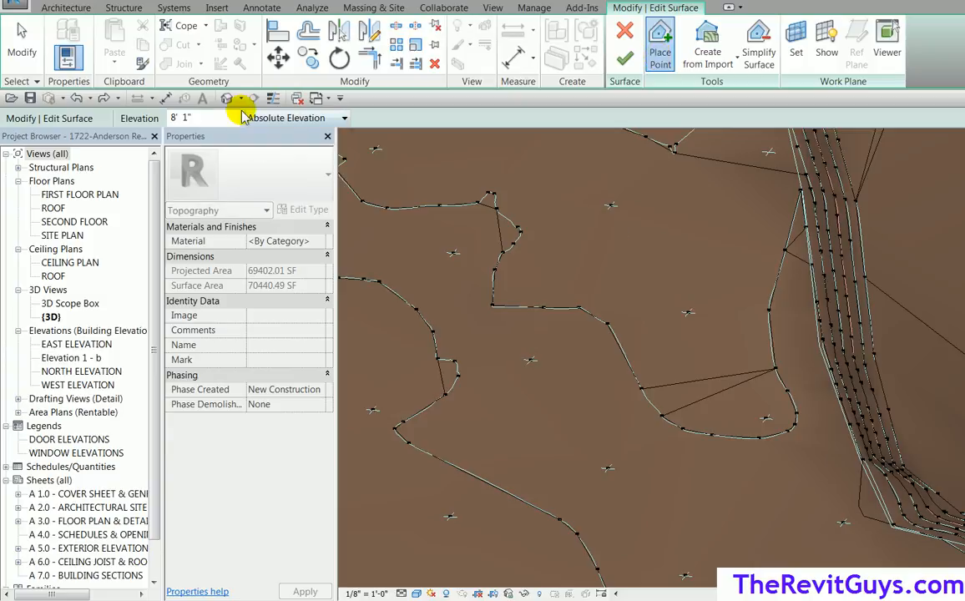
left_click(719, 390)
left_click(745, 415)
left_click(723, 385)
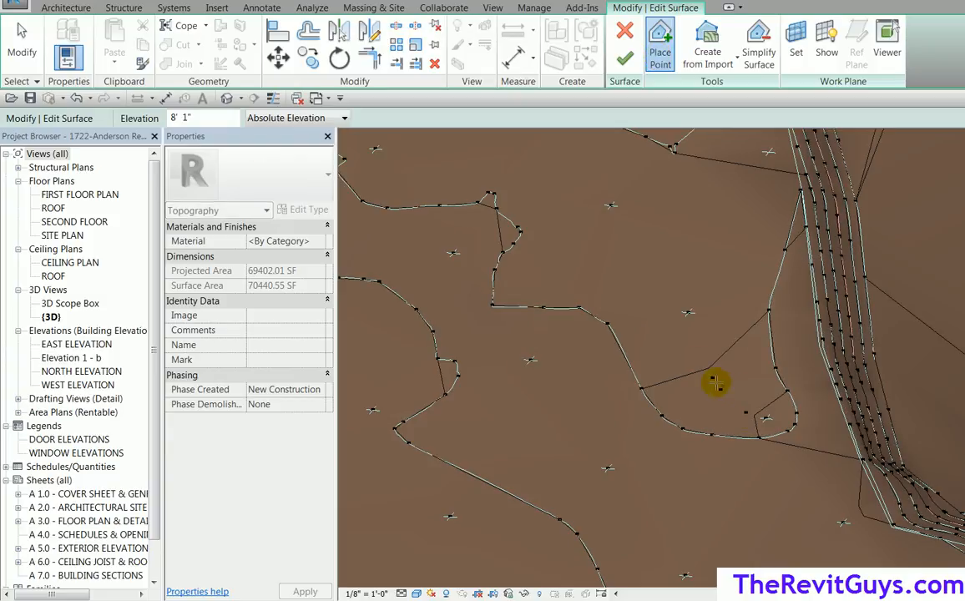
left_click(693, 334)
left_click(690, 317)
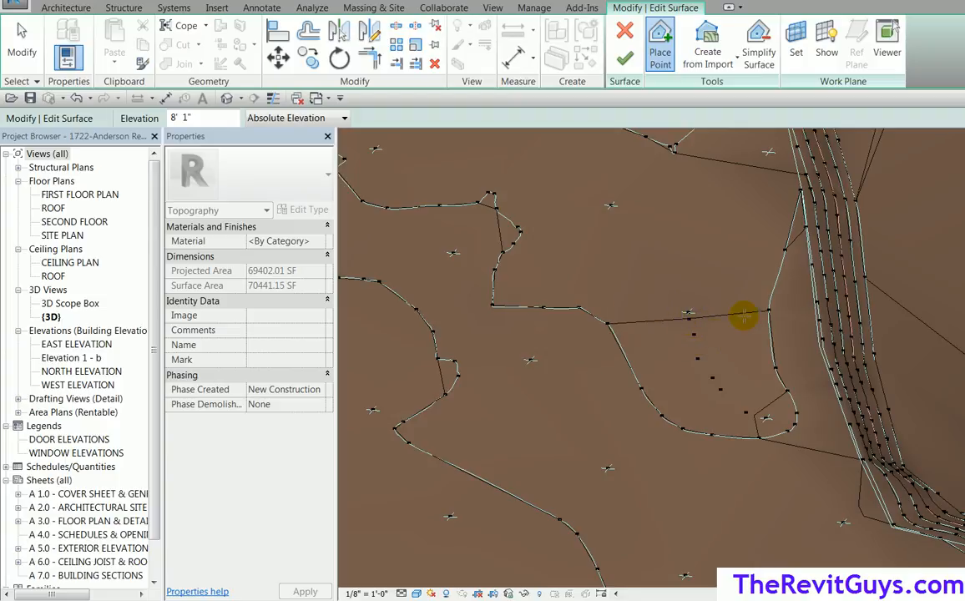
key("Escape")
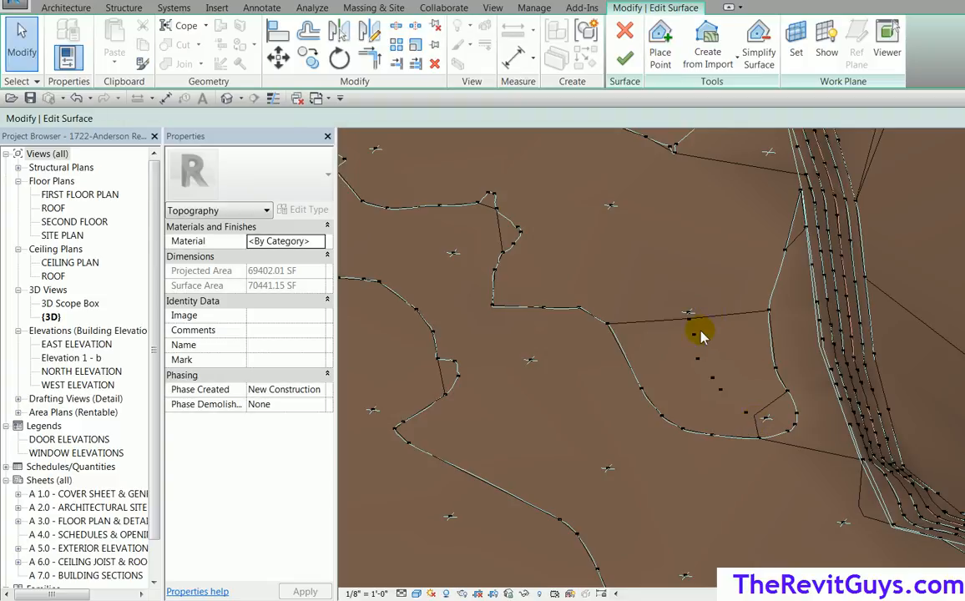
- Check the elevations of the points at both ends of the stray contour and of the cross-marked point between them
left_click(608, 323)
left_click(768, 312)
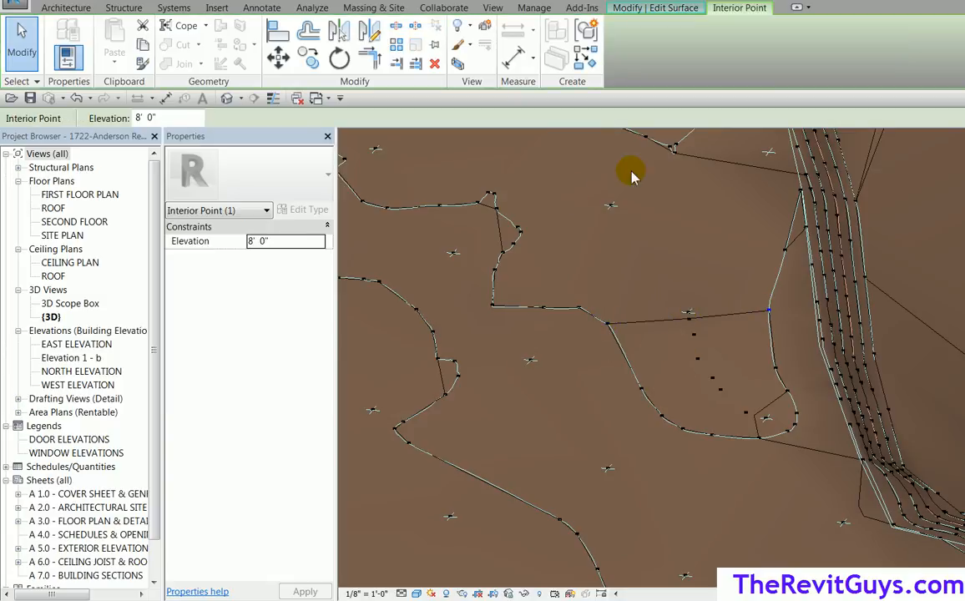
left_click(688, 315)
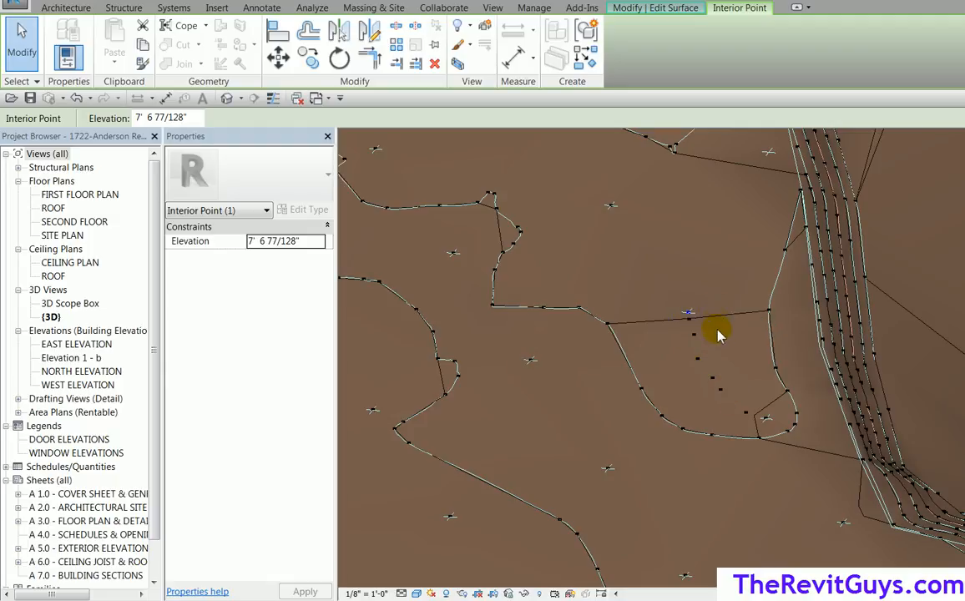
key("Escape")
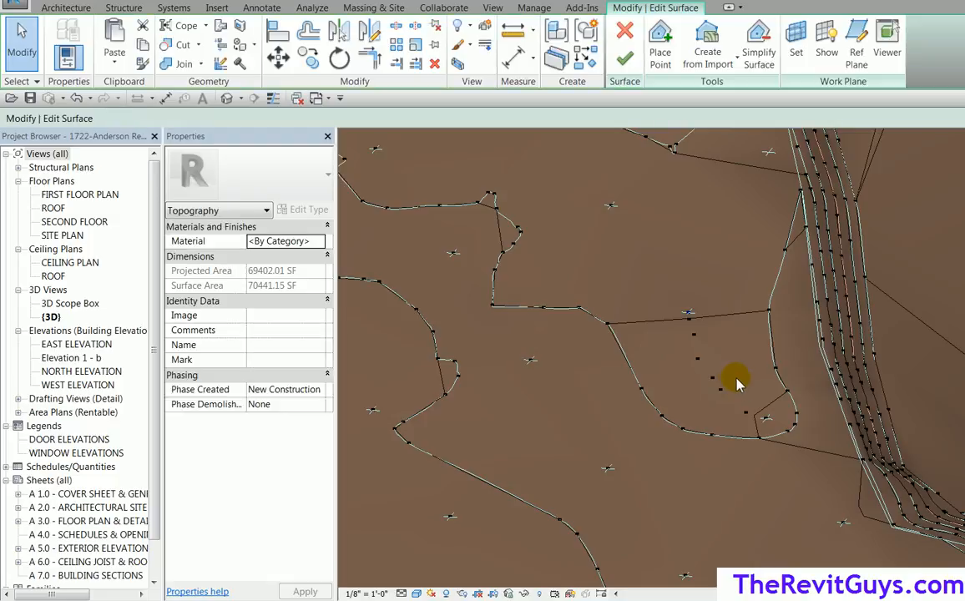
- Delete the trial points placed through the middle of the contour bend beside the ditch
left_click_drag(684, 338, 751, 425)
key("Delete")
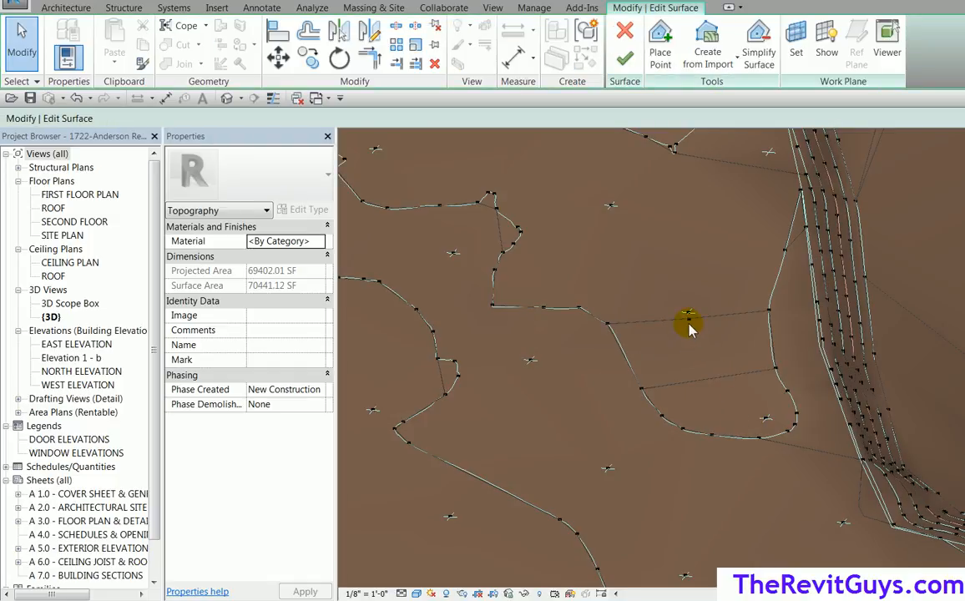
left_click(688, 319)
key("Delete")
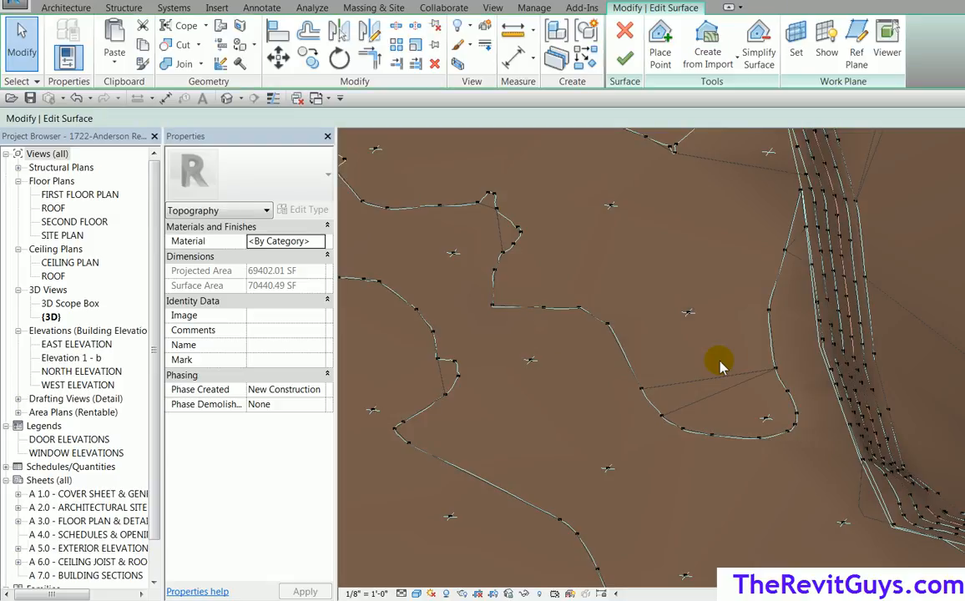
- Check the cross-marked point's elevation and place a point at absolute elevation 7' 9" below it, inside the bend beside the ditch
left_click(688, 313)
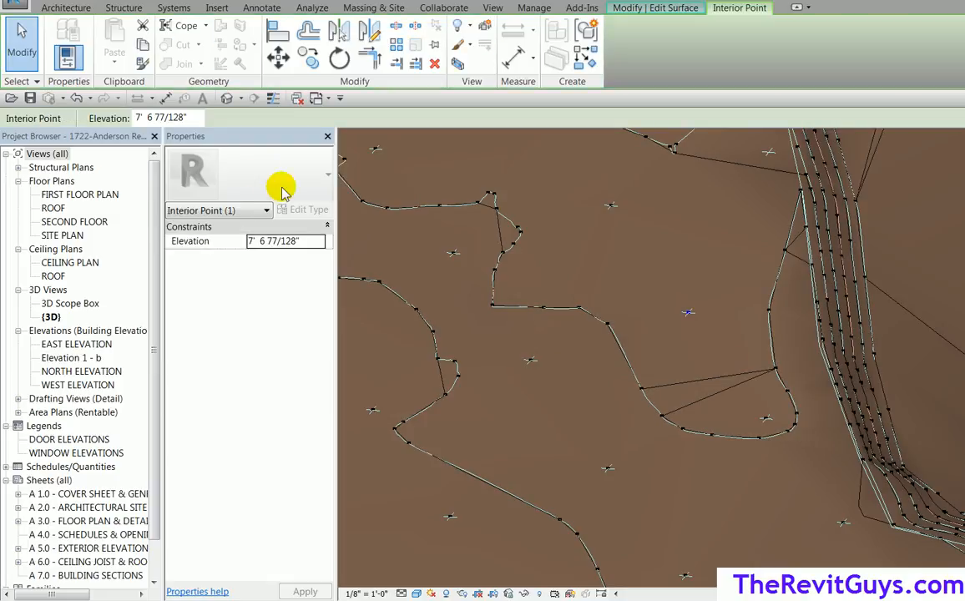
left_click(639, 8)
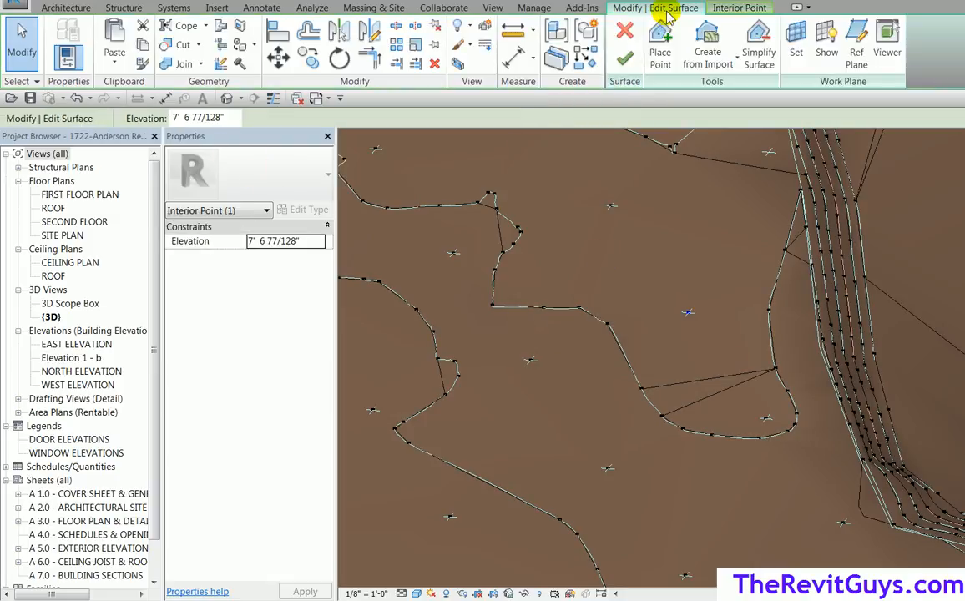
left_click(659, 46)
left_click_drag(215, 117, 154, 123)
type("79")
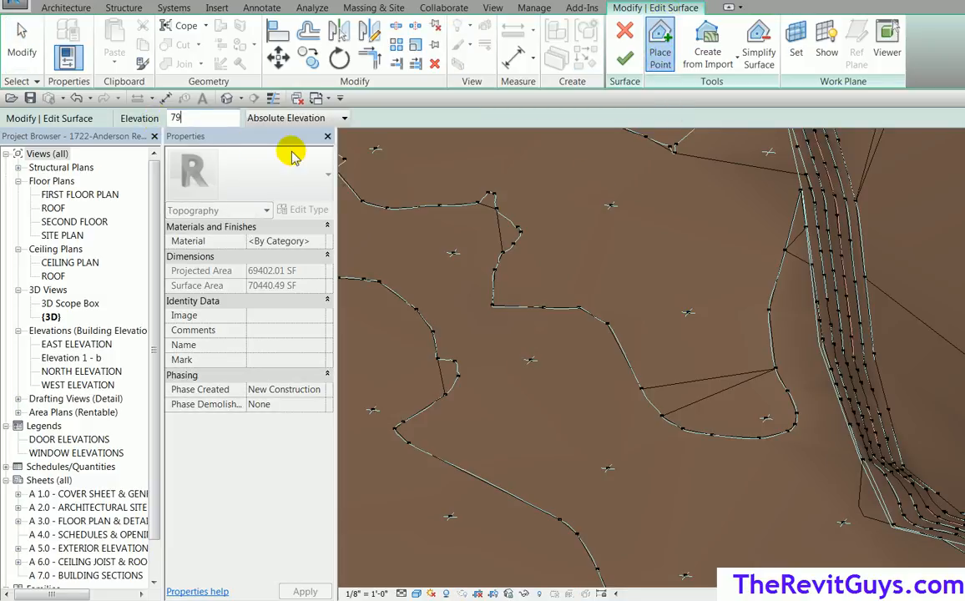
type("' 9\"")
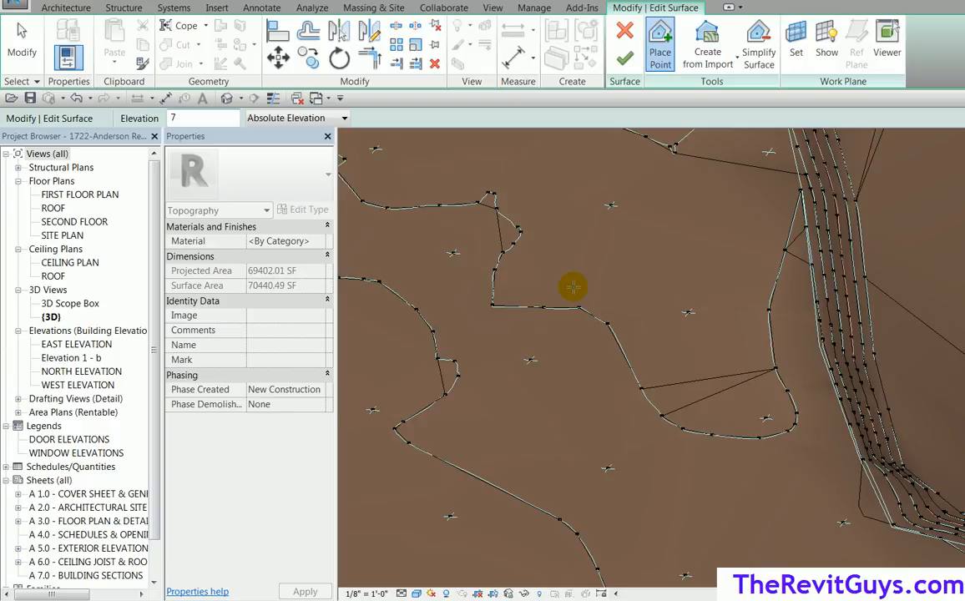
left_click(703, 359)
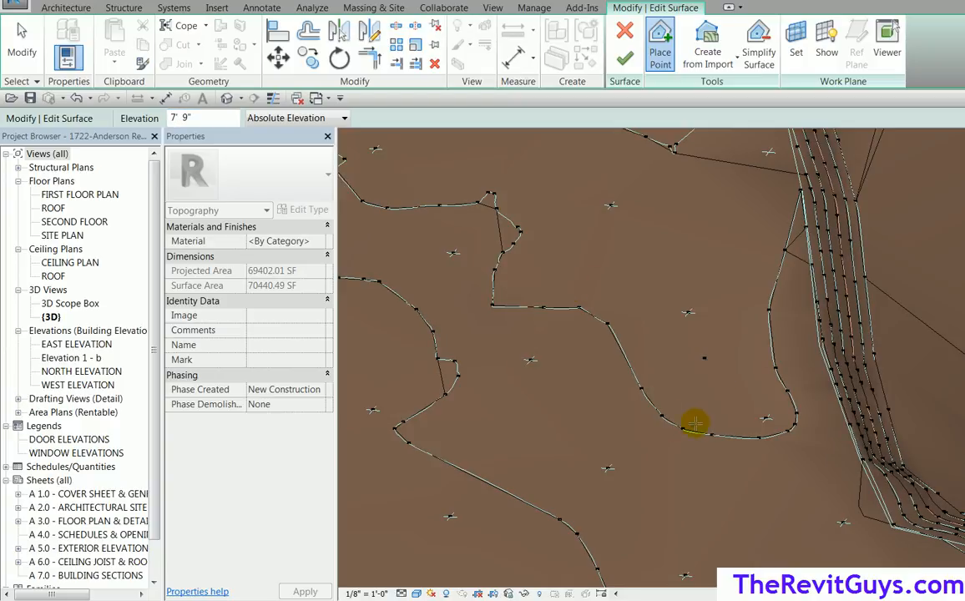
- Finish the surface edit and review the corrected contours across the whole site
middle_click_drag(704, 408, 701, 431, "shift")
left_click(625, 58)
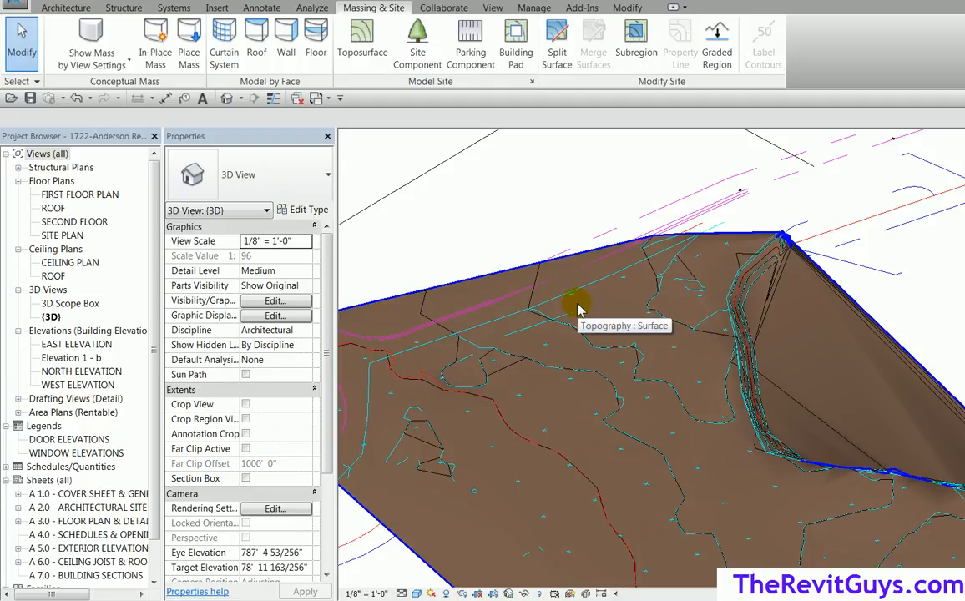
middle_click_drag(723, 309, 674, 366, "shift")
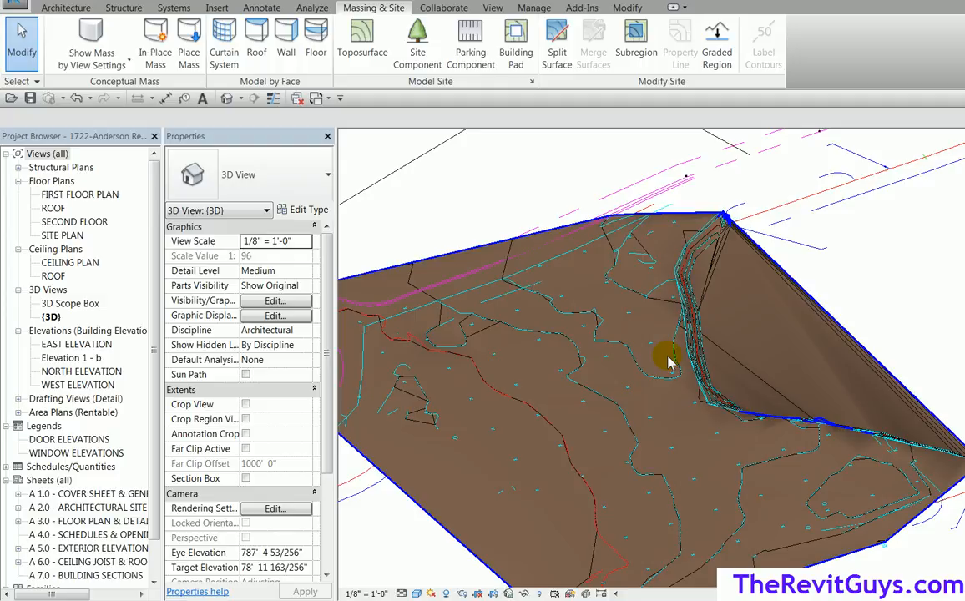
middle_click_drag(668, 363, 643, 370, "shift")
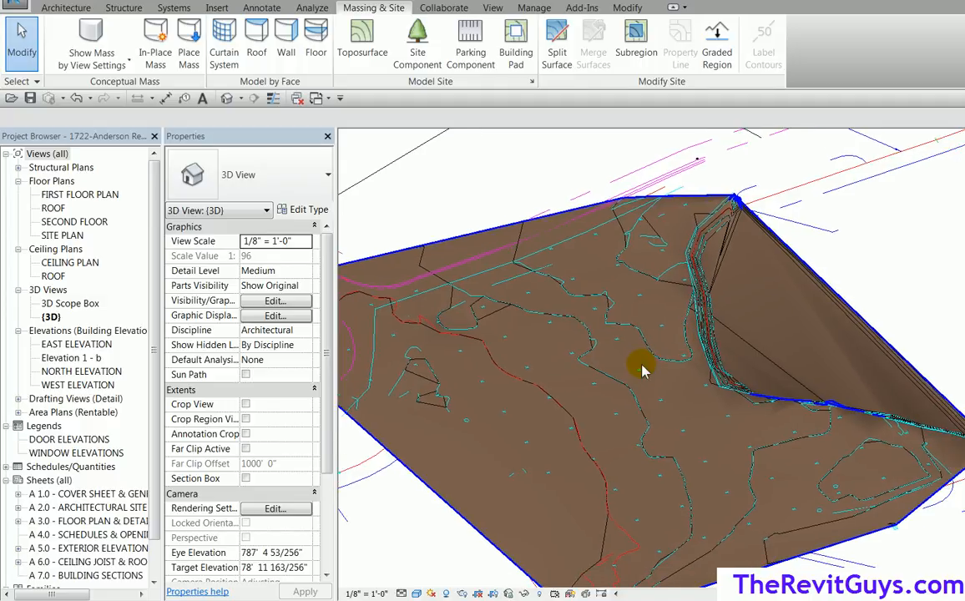